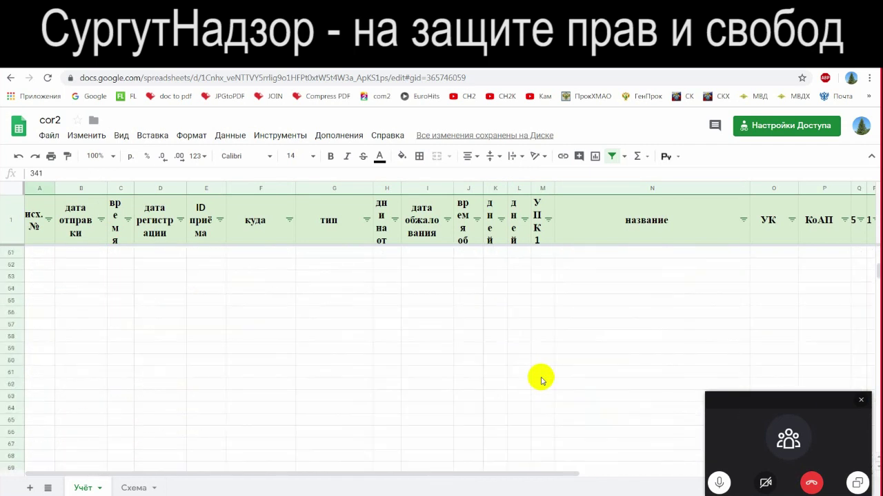
# Enter 342 as the outgoing number in the empty row directly above record 341
pyautogui.scroll(5, 541, 380)
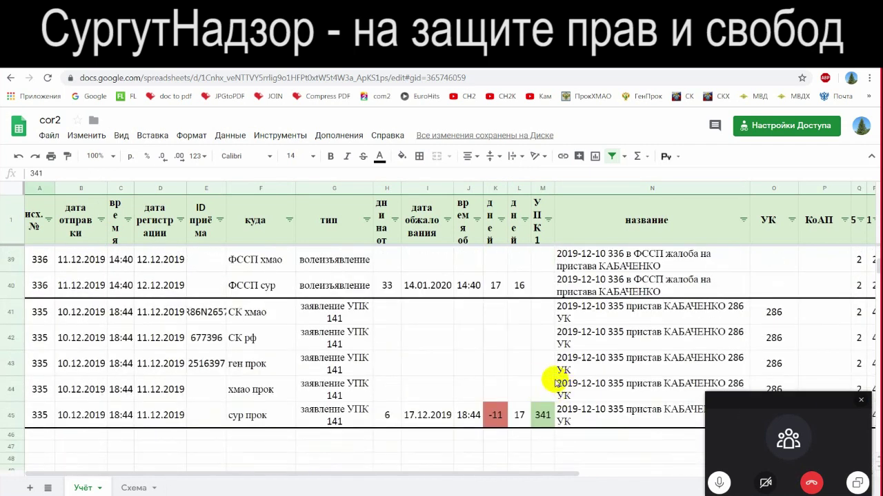
pyautogui.scroll(10, 556, 384)
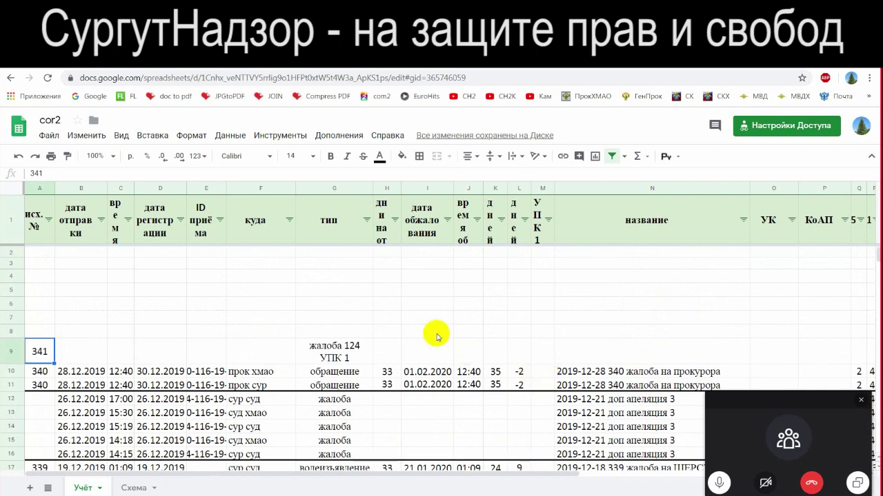
pyautogui.click(51, 329)
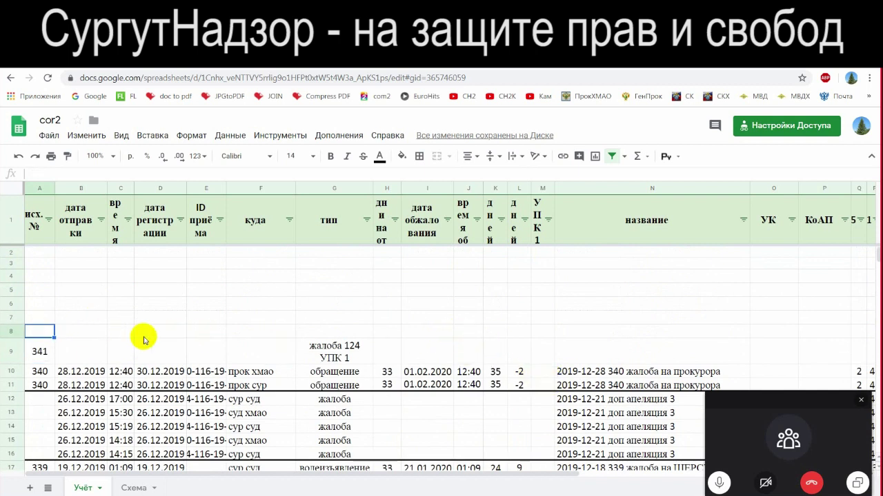
pyautogui.write('342')
# Enter "обжаловать отписку от 2019-12-28" as the title (название) of record 342
pyautogui.press('Tab')
pyautogui.press('Tab')
pyautogui.press('Tab')
pyautogui.press('Tab')
pyautogui.press('Tab')
pyautogui.press('Tab')
pyautogui.press('Tab')
pyautogui.press('Tab')
pyautogui.press('Tab')
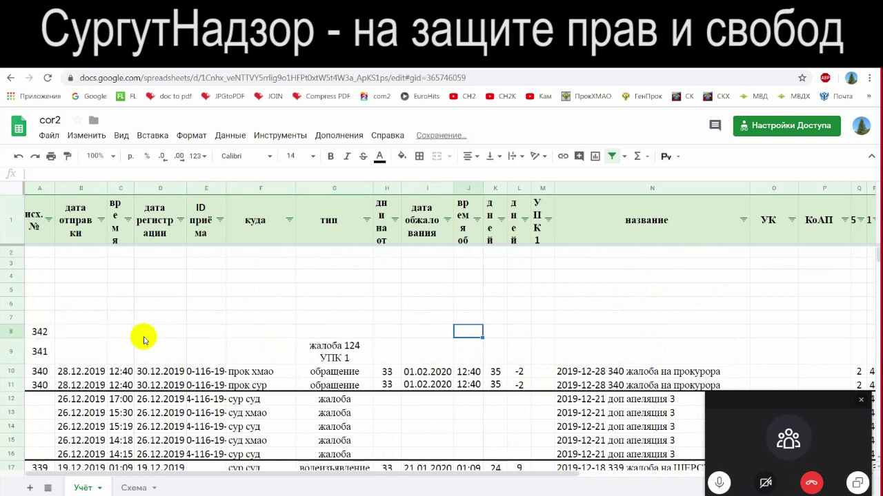
pyautogui.press('Tab')
pyautogui.press('Tab')
pyautogui.press('Tab')
pyautogui.press('Tab')
pyautogui.write('о')
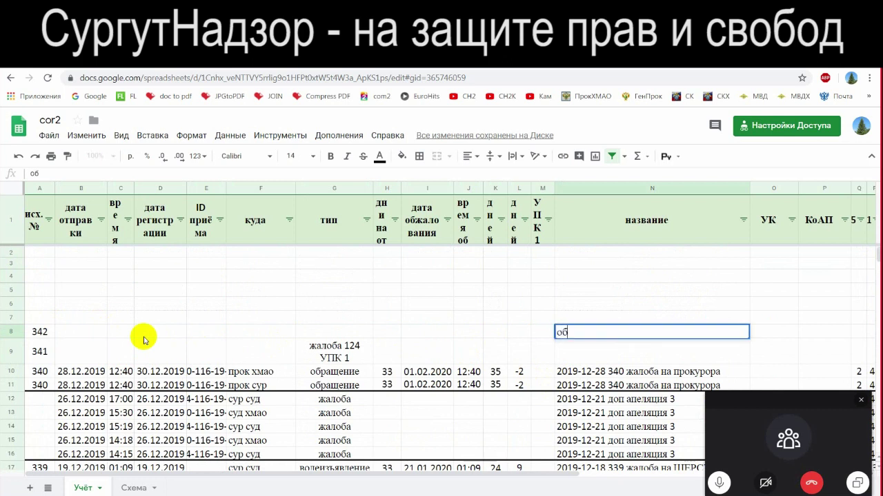
pyautogui.write('бжаловать отписку от 2019-12-28')
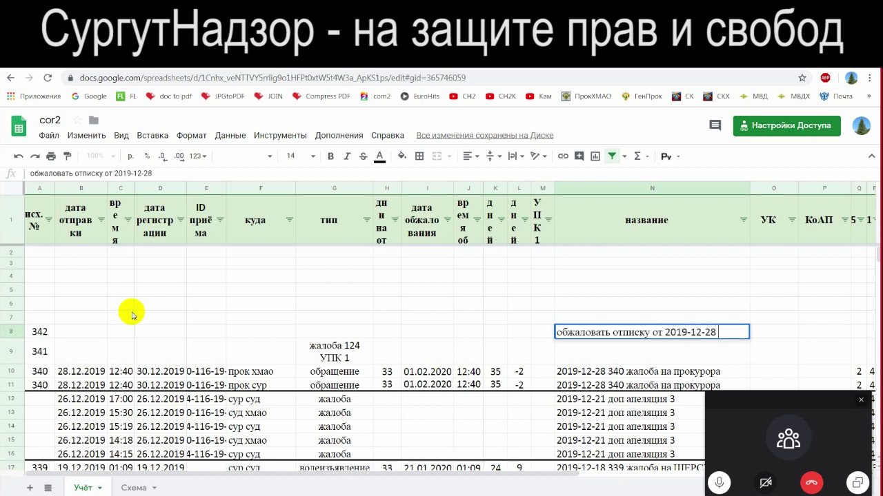
pyautogui.press('Return')
pyautogui.click(616, 333)
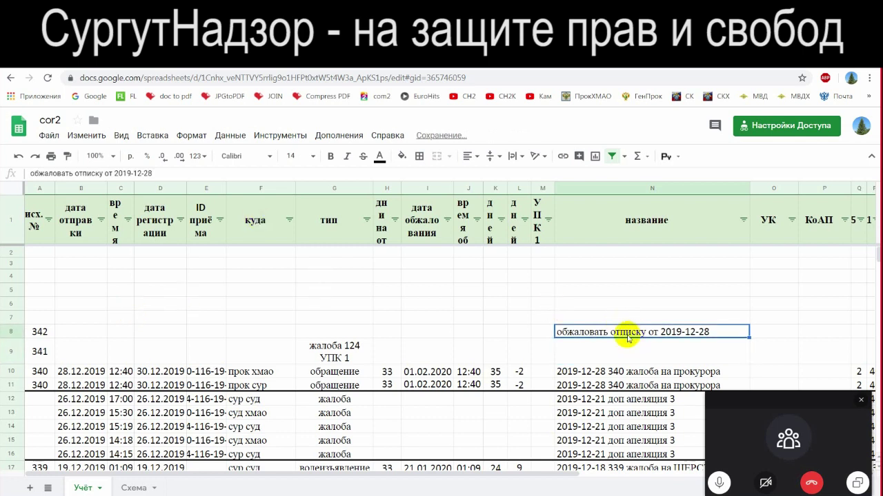
# Clear the title text of record 342
pyautogui.click(616, 340)
pyautogui.scroll(-8, 635, 331)
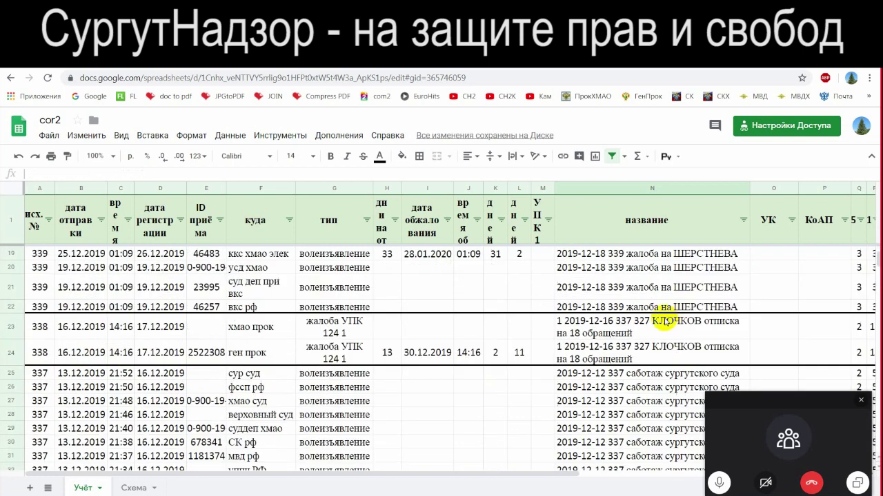
pyautogui.click(599, 336)
pyautogui.click(579, 319)
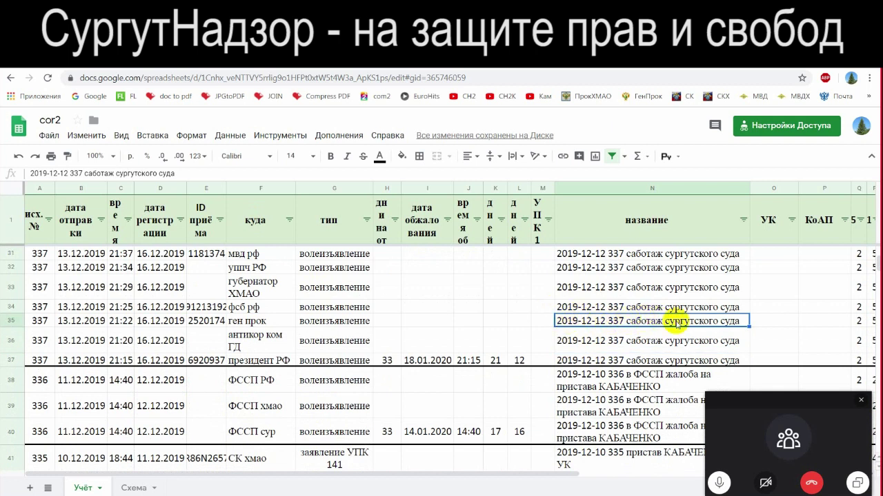
pyautogui.scroll(-5, 683, 331)
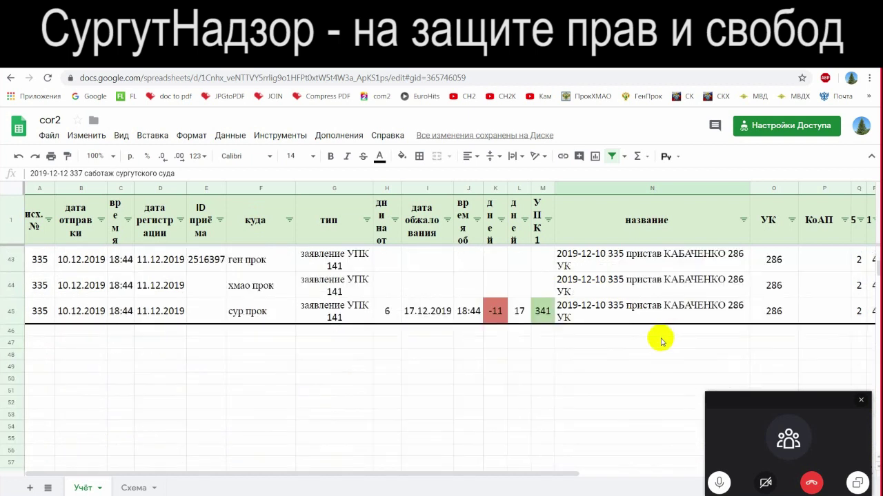
pyautogui.scroll(15, 660, 341)
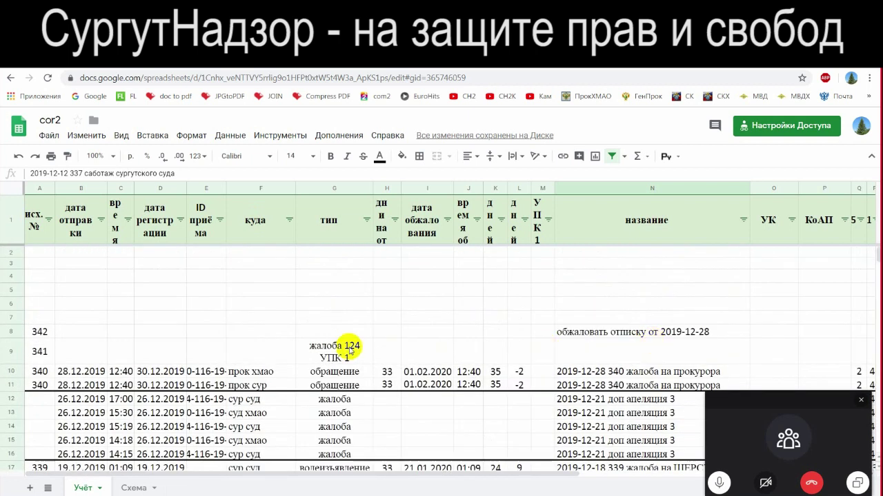
pyautogui.click(350, 350)
pyautogui.click(559, 333)
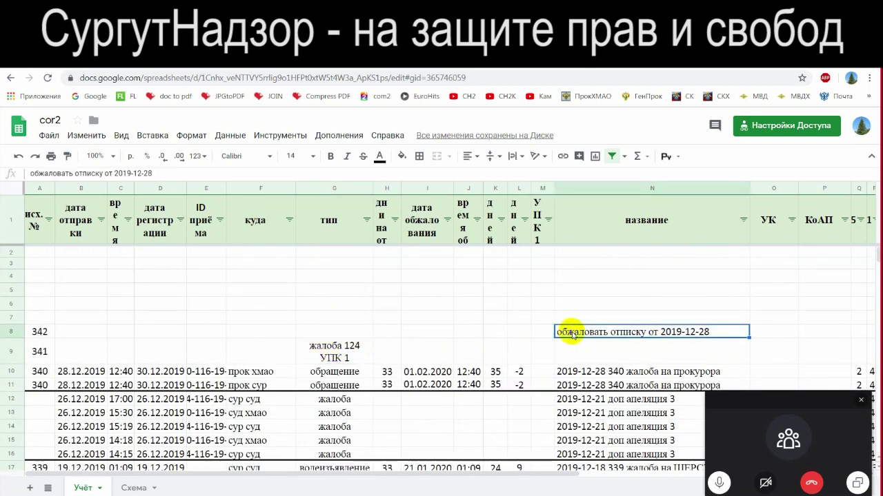
pyautogui.press('Delete')
pyautogui.click(586, 356)
pyautogui.write('2019-12-28 341')
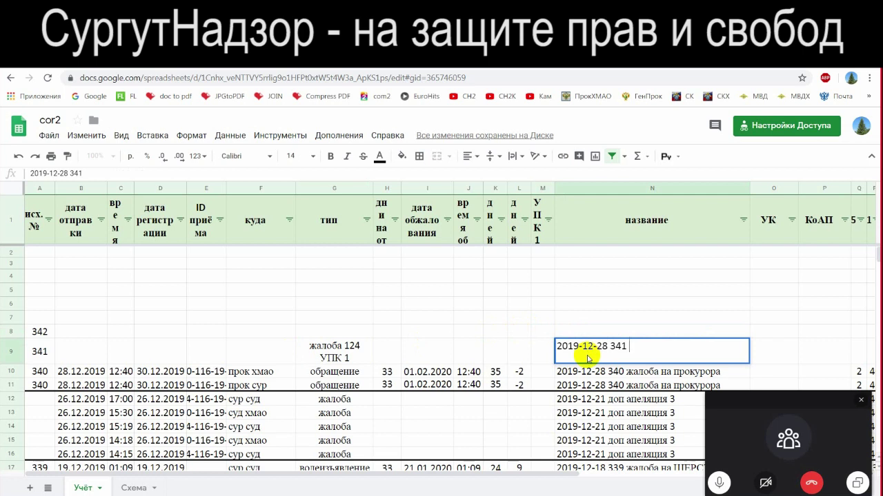
pyautogui.scroll(-10, 528, 358)
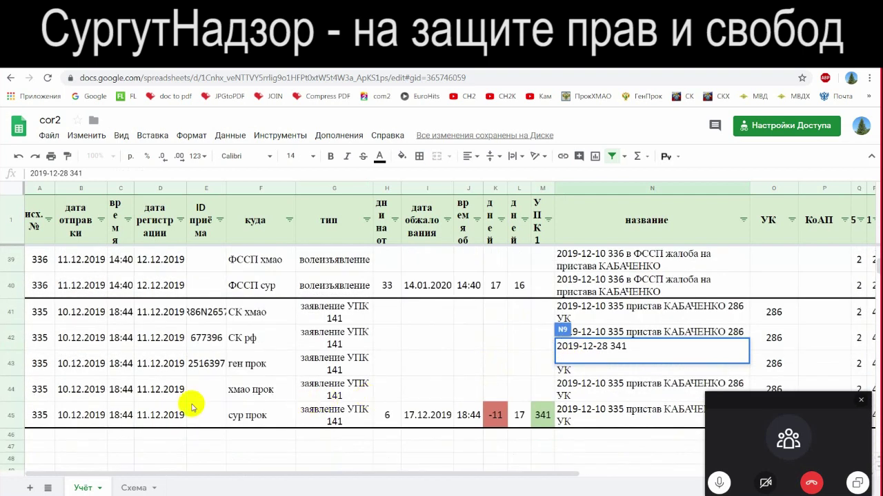
pyautogui.scroll(10, 404, 355)
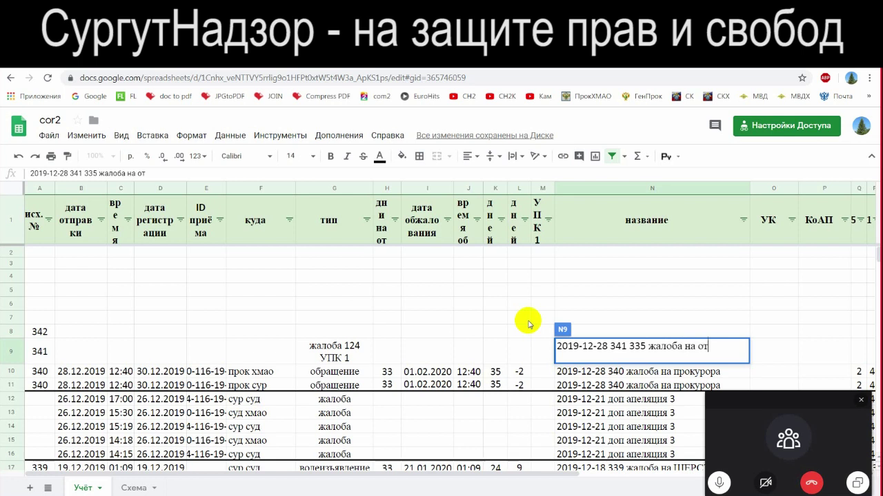
pyautogui.write('рокурора')
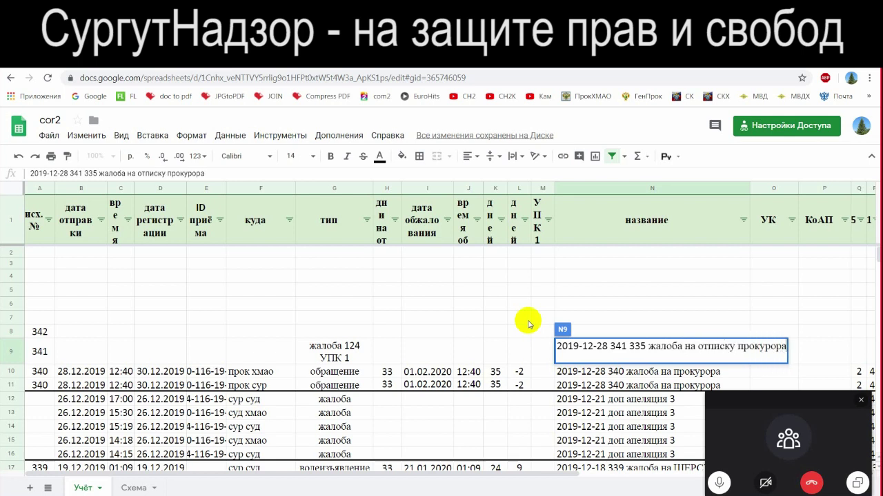
pyautogui.press('Return')
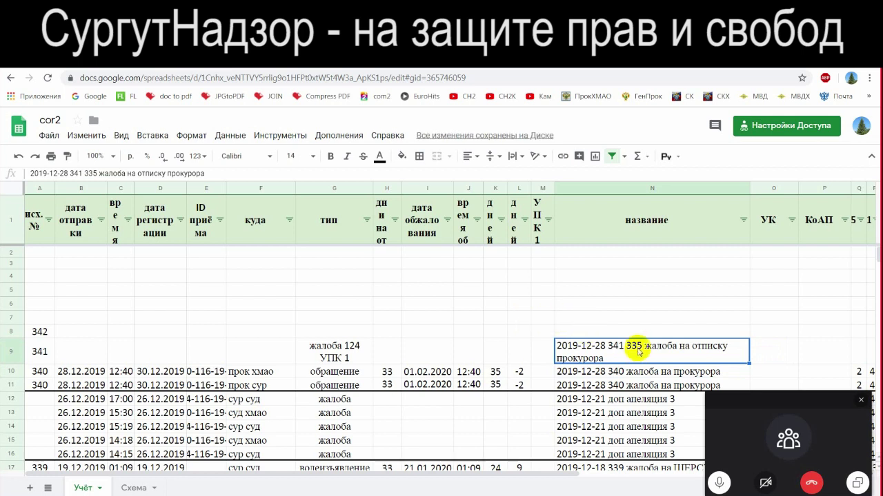
# Examine the reference numbers 341 and 335 in the title of record 341 and the older records below
pyautogui.doubleClick(613, 346)
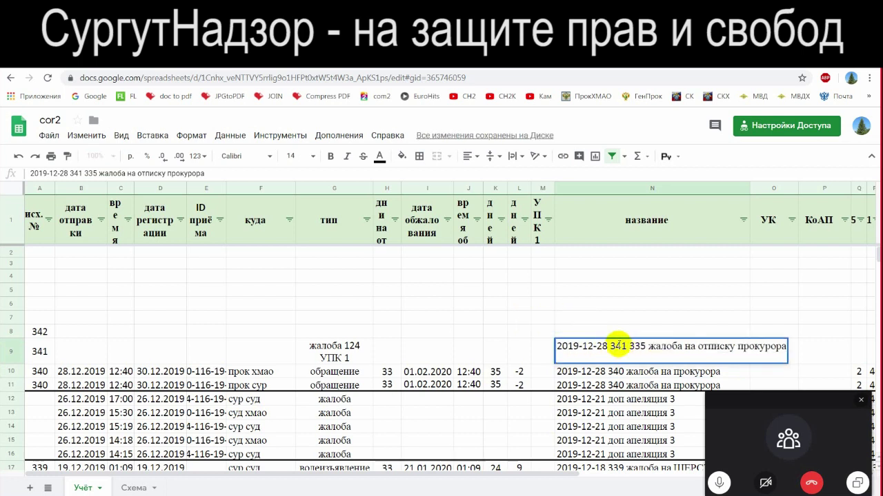
pyautogui.moveTo(646, 346); pyautogui.dragTo(610, 345)
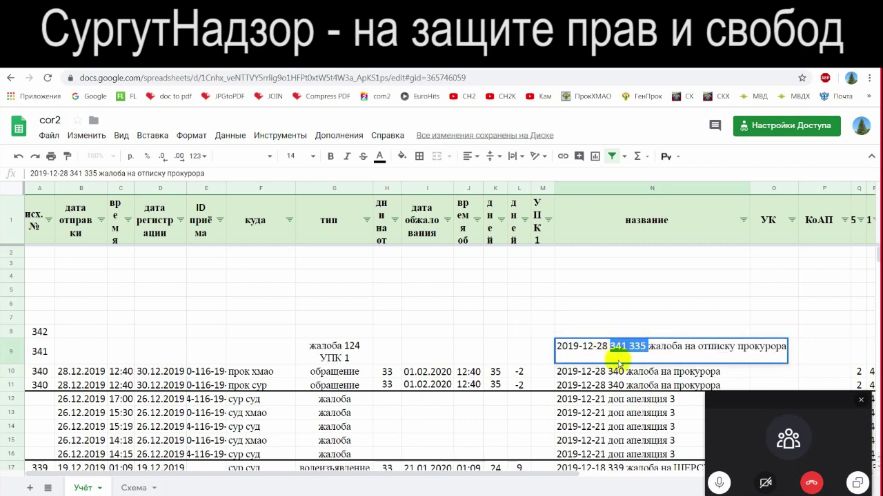
pyautogui.click(607, 346)
pyautogui.doubleClick(634, 346)
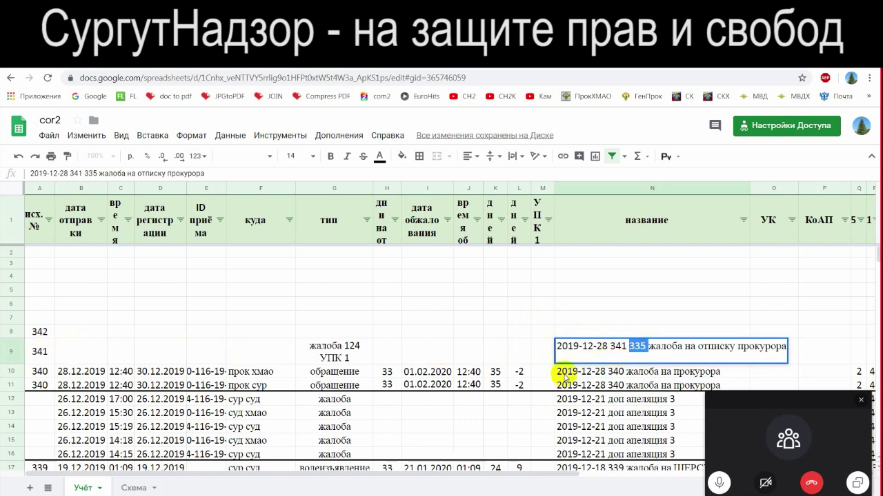
pyautogui.click(517, 352)
pyautogui.click(631, 332)
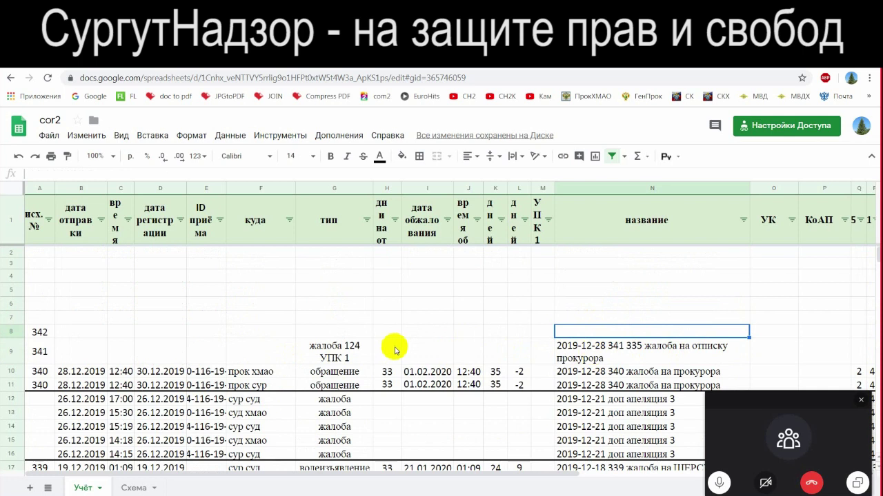
pyautogui.scroll(-3, 402, 351)
pyautogui.scroll(-1, 403, 350)
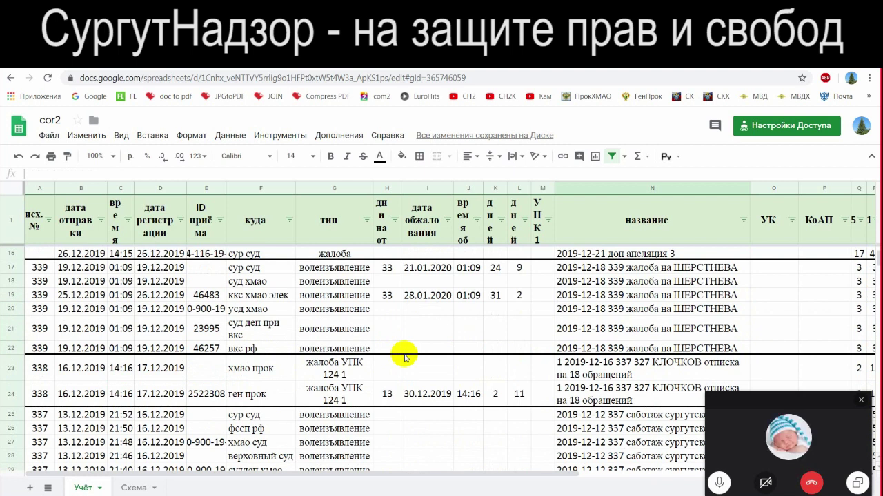
# Open the Схема sheet and look over its scheme of appeal types, deadlines and possible responses
pyautogui.click(134, 487)
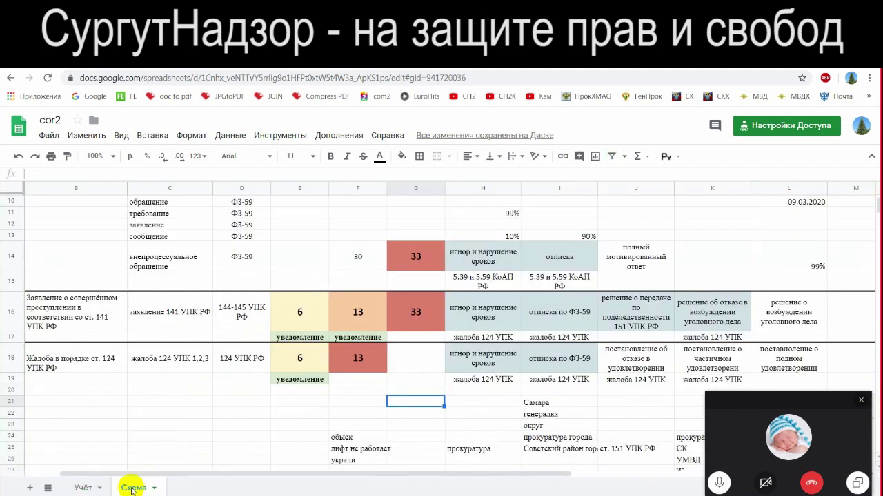
pyautogui.click(453, 404)
pyautogui.click(485, 416)
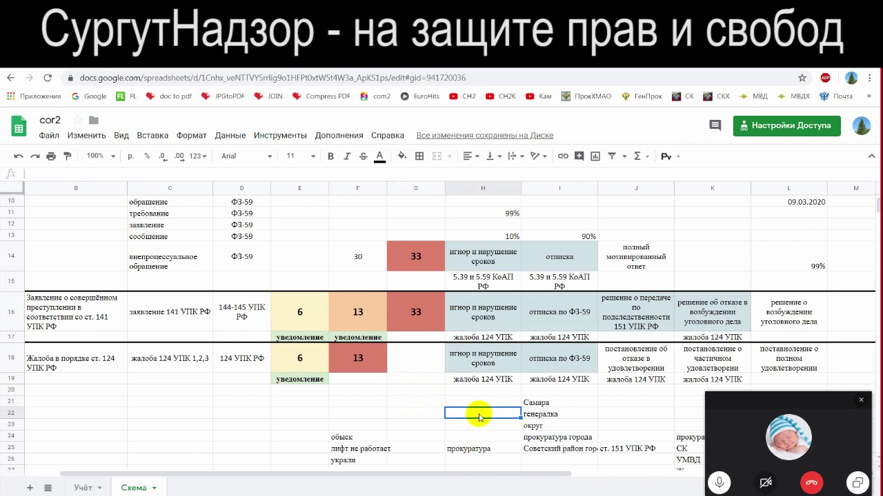
pyautogui.click(417, 404)
pyautogui.click(477, 406)
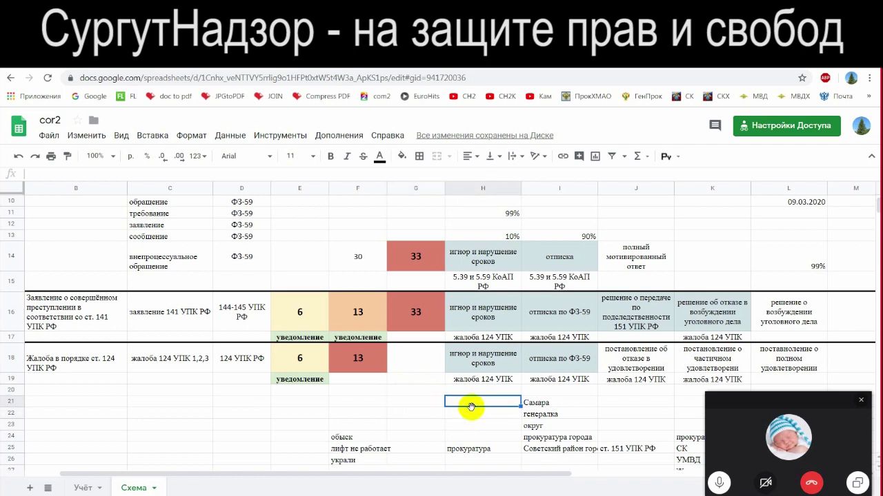
pyautogui.scroll(-1, 471, 407)
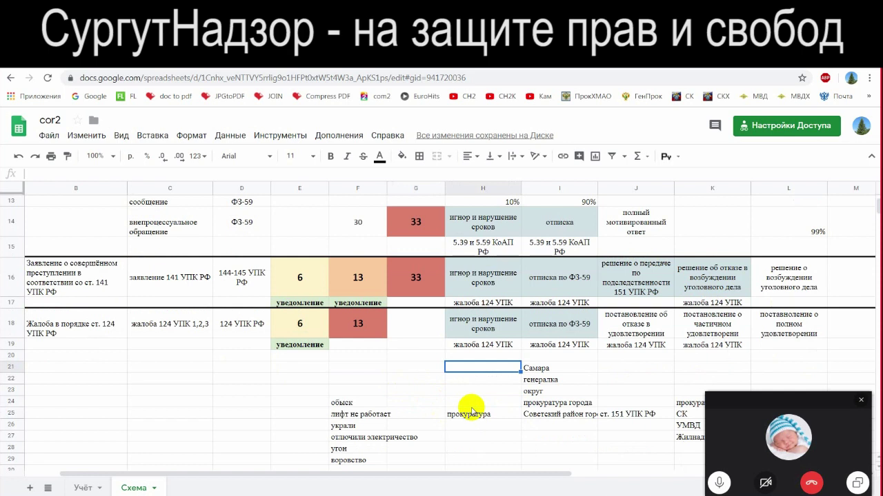
pyautogui.scroll(3, 276, 289)
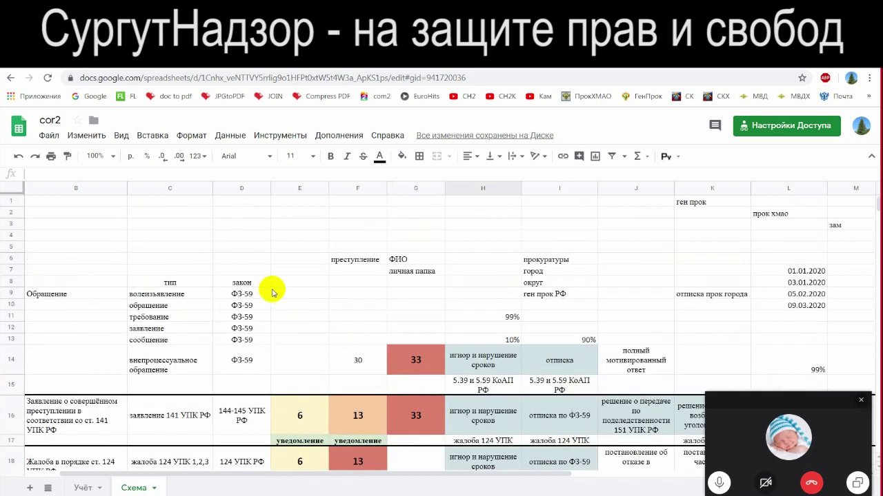
# Examine the ФЗ-59 appeal types and their deadline against the 141 УПК РФ crime statement and its governing law
pyautogui.click(143, 283)
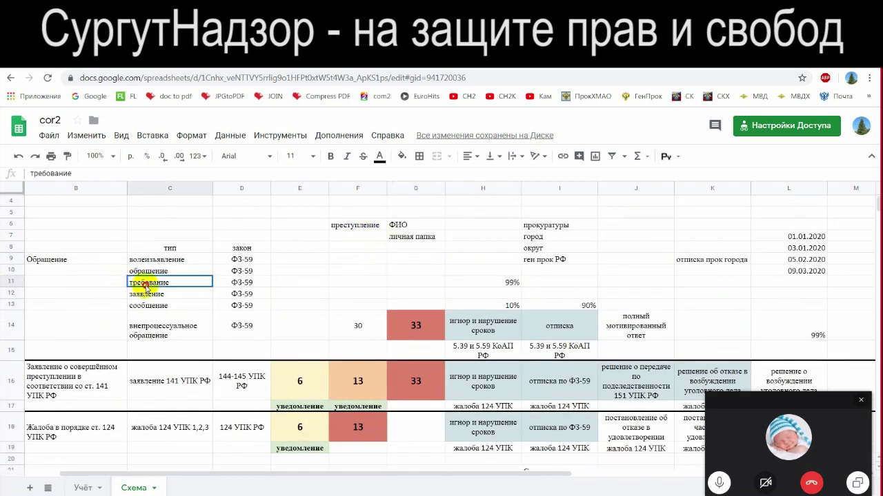
pyautogui.click(96, 366)
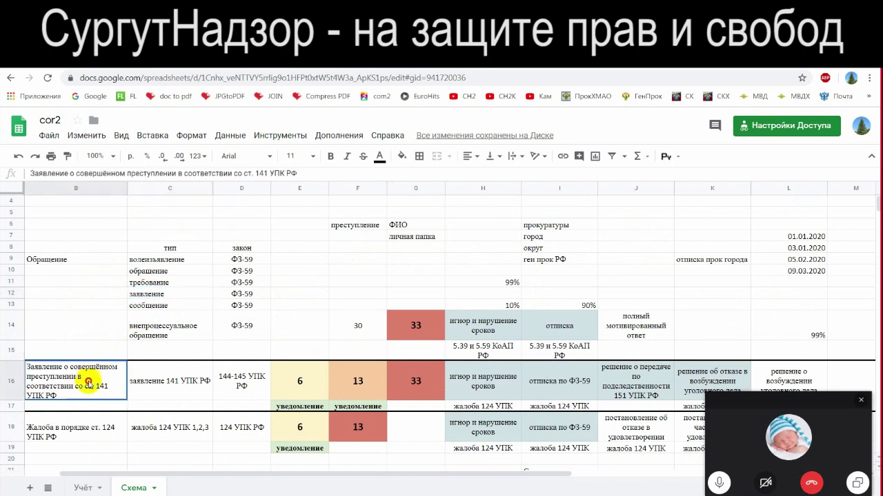
pyautogui.click(151, 284)
pyautogui.moveTo(238, 259); pyautogui.dragTo(274, 330)
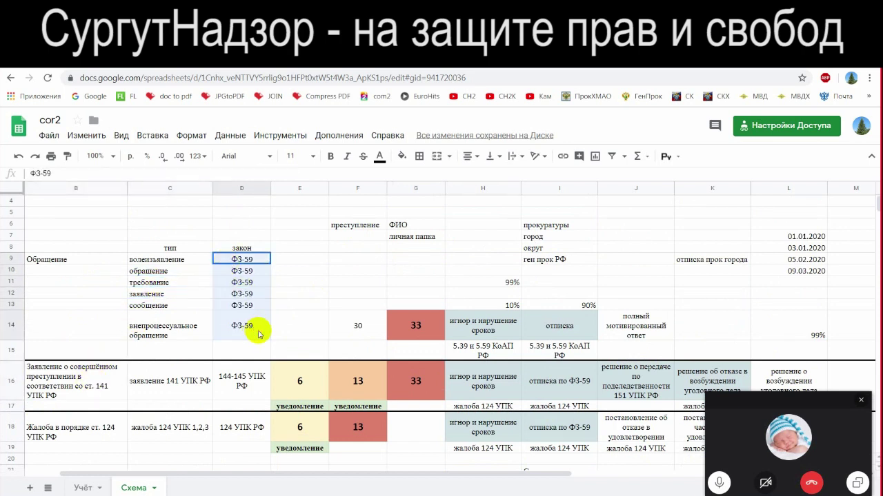
pyautogui.click(431, 327)
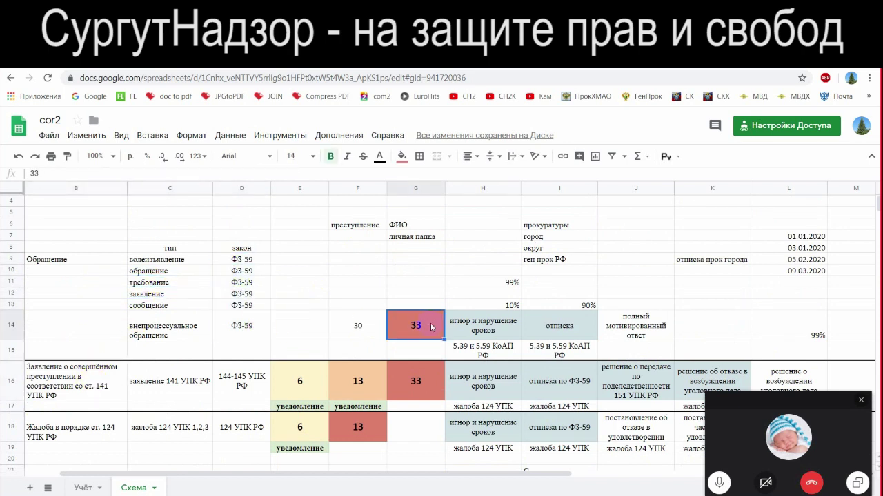
pyautogui.click(76, 383)
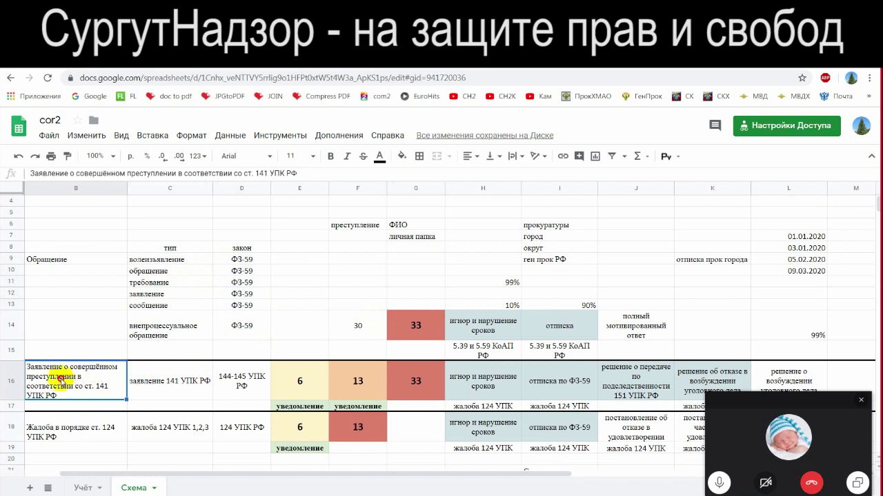
pyautogui.click(234, 381)
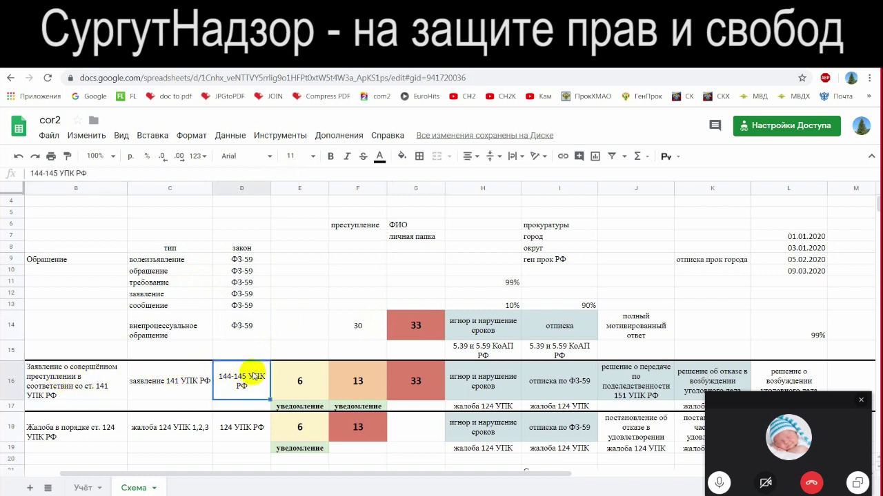
pyautogui.click(237, 260)
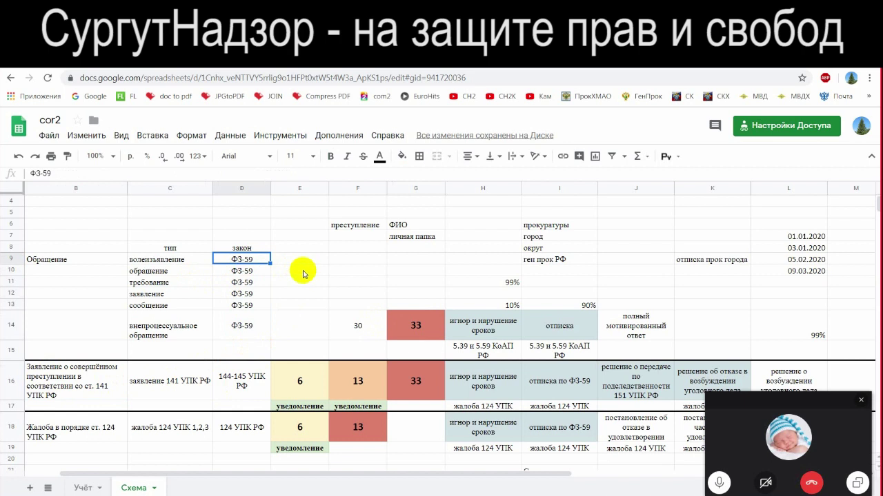
# Replace the тип heading above волеизъявление with the appeal type "жалоба" and left-align it
pyautogui.click(173, 248)
pyautogui.write('жалоба')
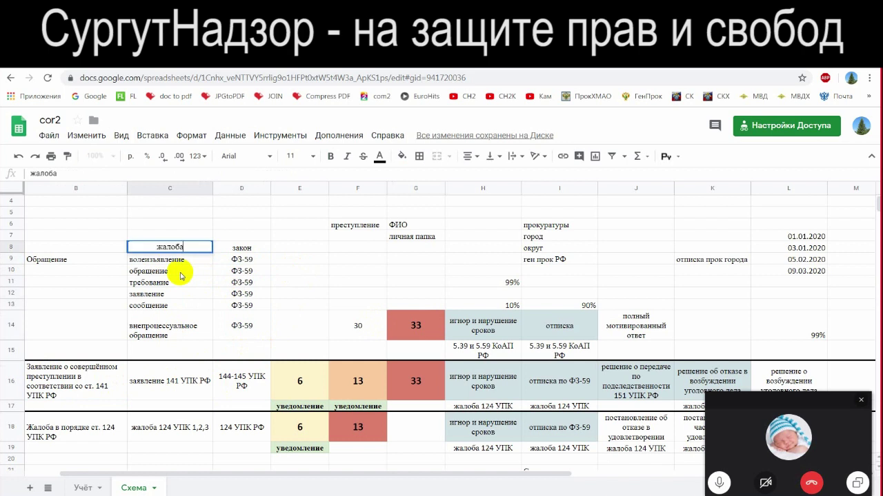
pyautogui.press('Return')
pyautogui.press('Up')
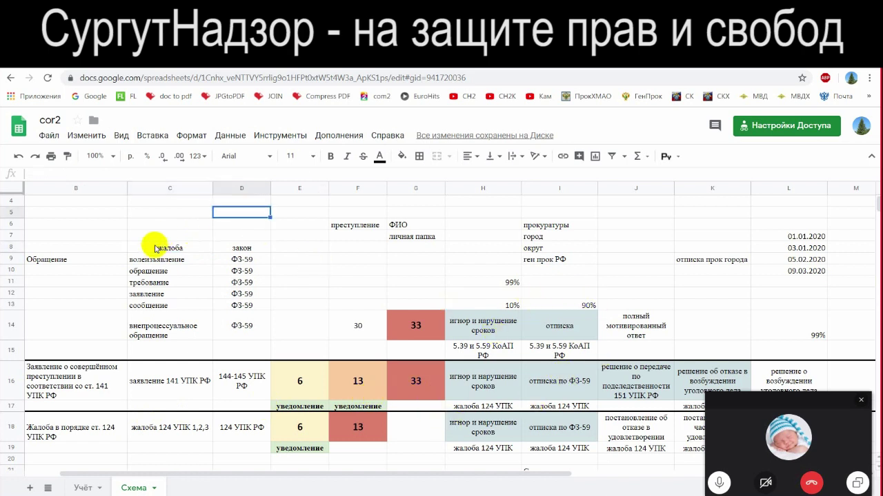
pyautogui.hotkey('ctrl', 'z')
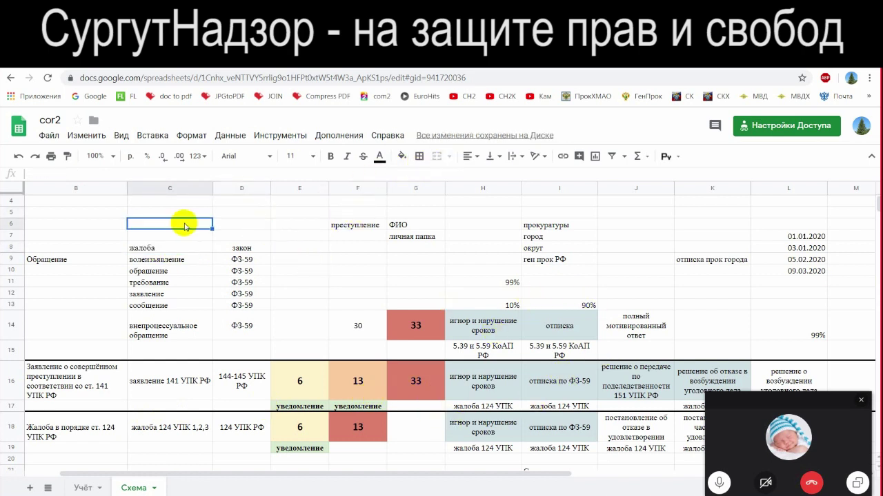
pyautogui.click(313, 251)
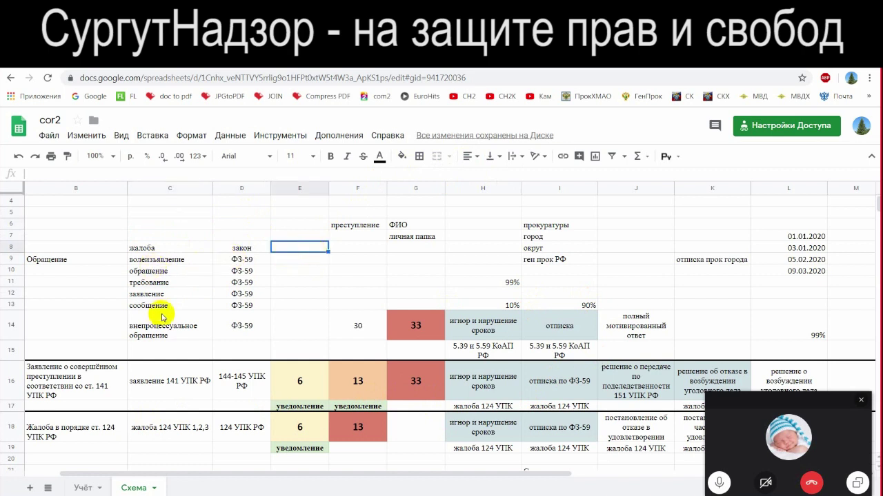
# Examine the жалоба entry against the ФЗ-59 law column and the response columns of the scheme
pyautogui.click(171, 248)
pyautogui.click(247, 259)
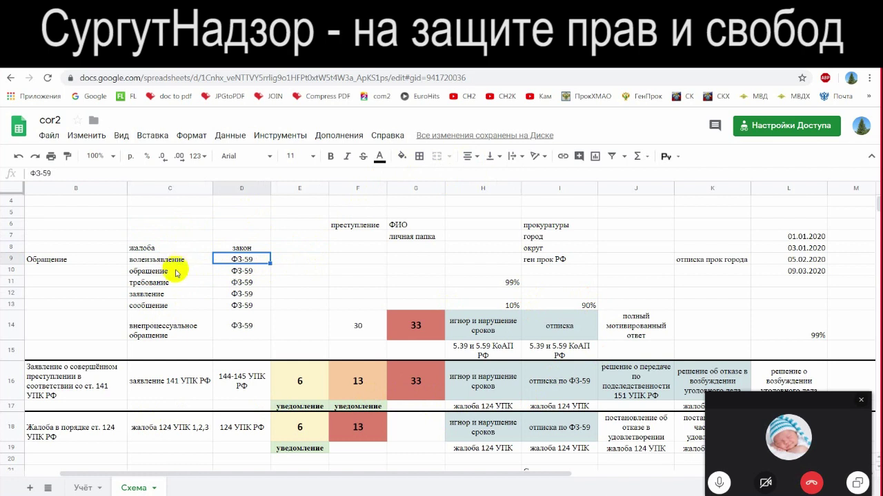
pyautogui.click(351, 271)
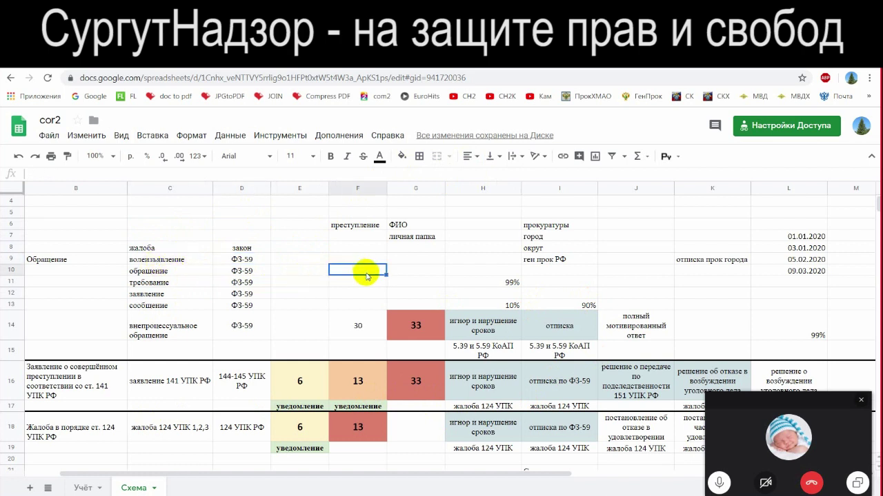
pyautogui.click(464, 297)
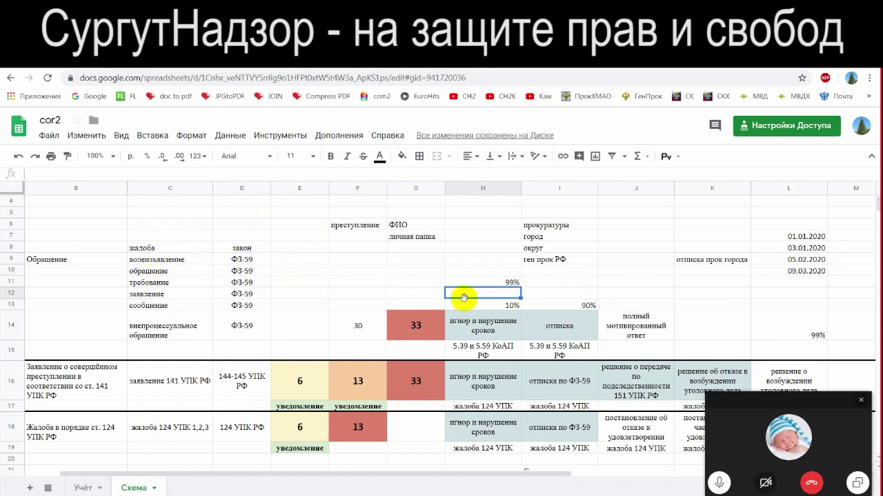
pyautogui.click(644, 281)
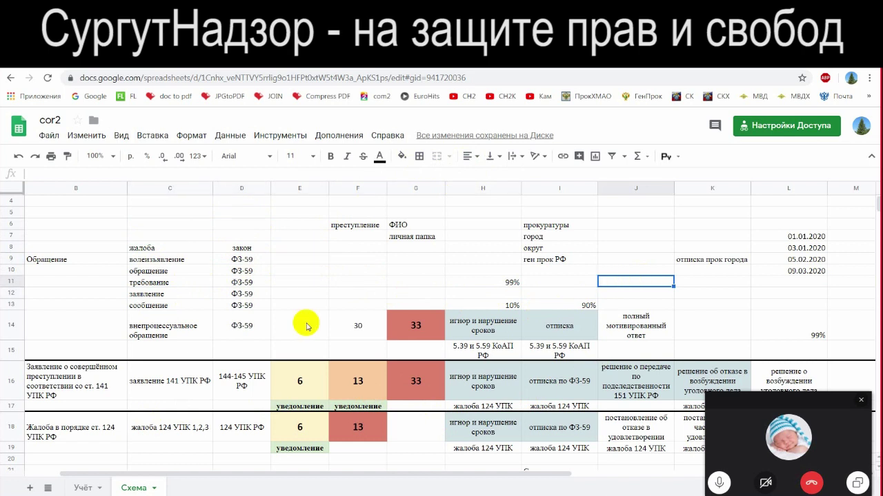
# Open the Учёт sheet and examine the response term and remaining-days formula of the прок сур record 340
pyautogui.click(119, 342)
pyautogui.click(88, 487)
pyautogui.scroll(5, 221, 337)
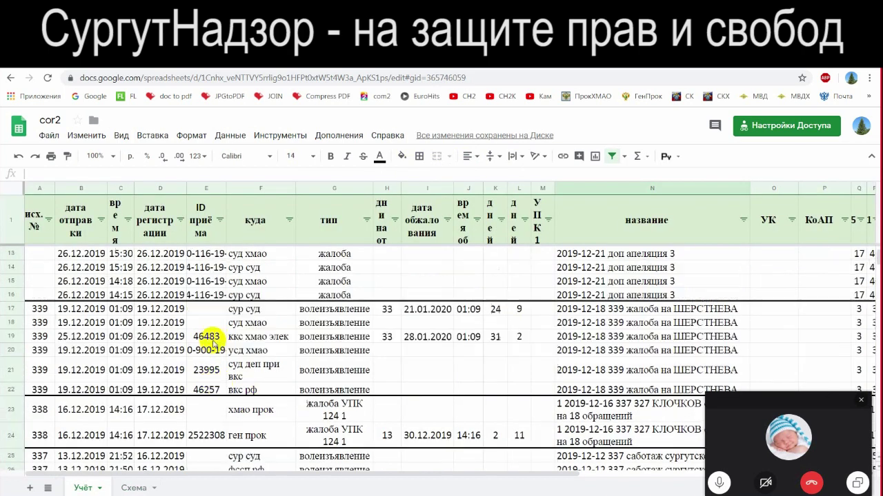
pyautogui.click(53, 332)
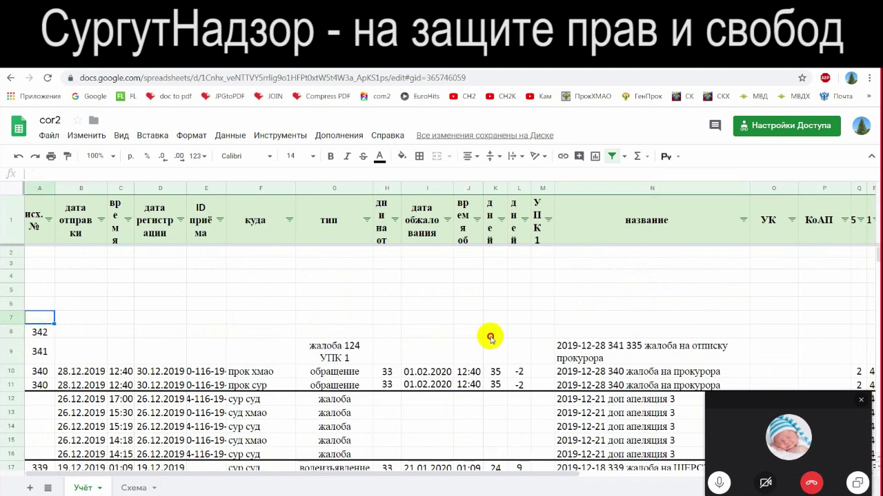
pyautogui.click(494, 333)
pyautogui.scroll(-2, 483, 344)
pyautogui.click(388, 307)
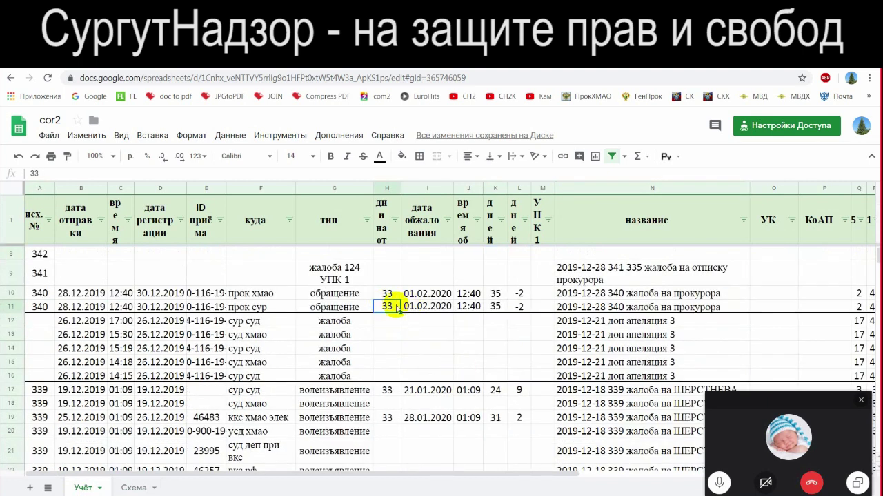
pyautogui.click(497, 307)
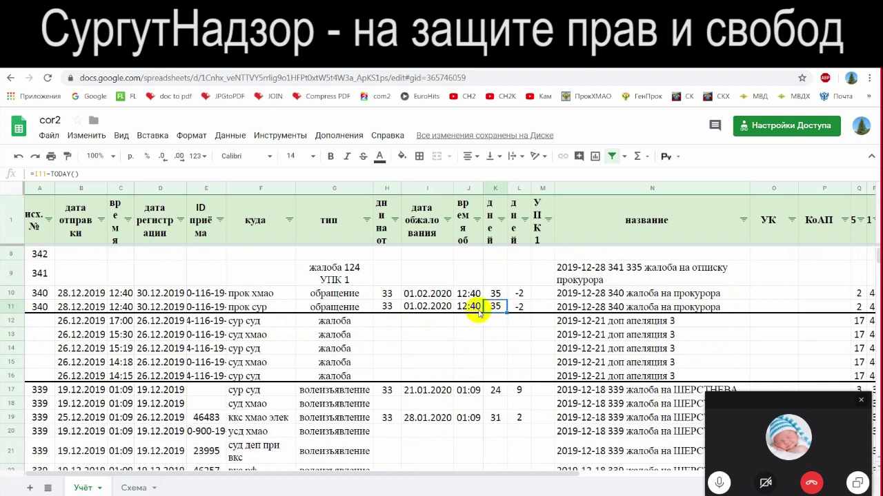
# Set the registration date of the прок сур record 340 to 30.11.2019 and check its remaining days
pyautogui.click(168, 294)
pyautogui.click(167, 309)
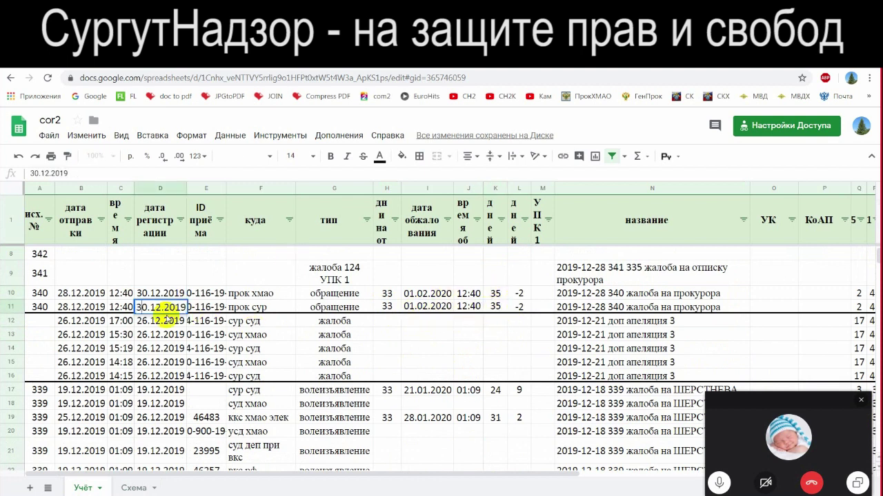
pyautogui.write('30.11.2019')
pyautogui.press('Return')
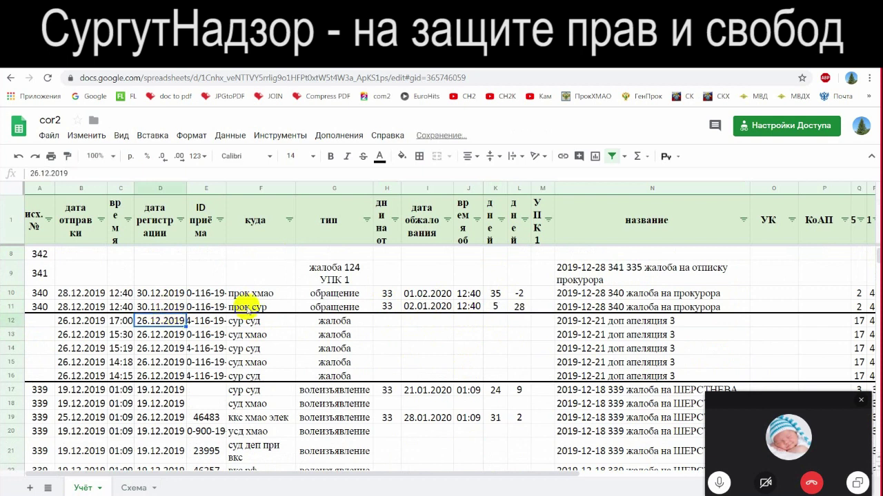
pyautogui.click(384, 347)
pyautogui.click(493, 307)
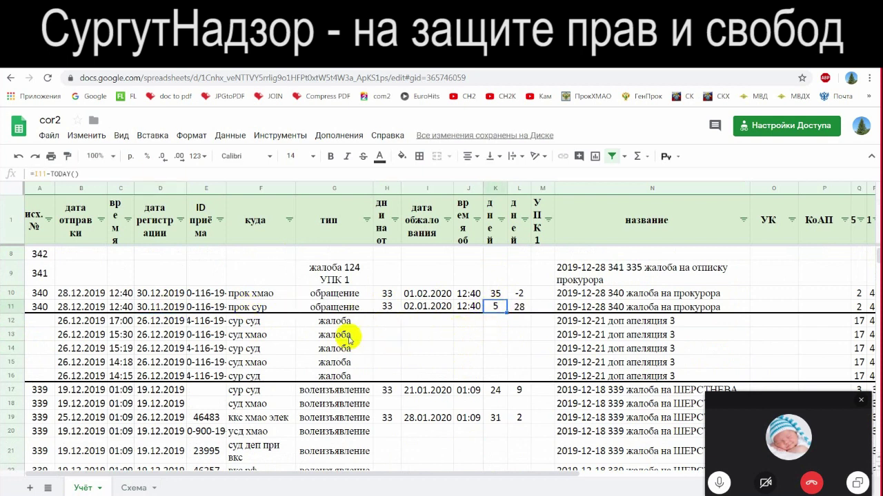
# Set the registration date of the прок сур record 340 to 30.10.2019 and check its day counts
pyautogui.doubleClick(165, 309)
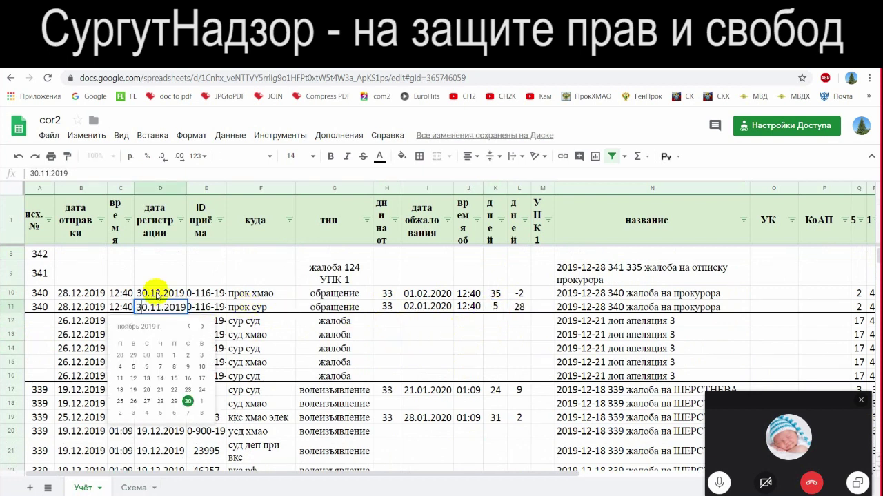
pyautogui.press('BackSpace')
pyautogui.write('0')
pyautogui.press('Return')
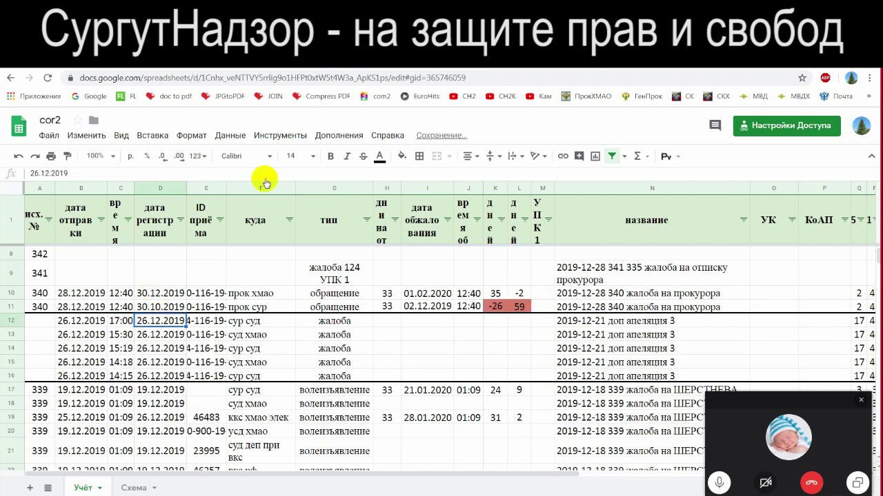
pyautogui.click(514, 322)
pyautogui.click(494, 307)
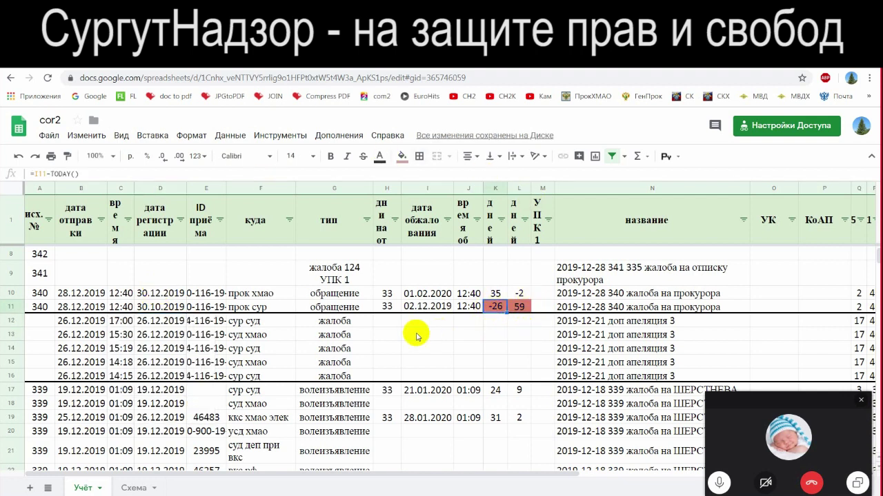
pyautogui.scroll(2, 471, 343)
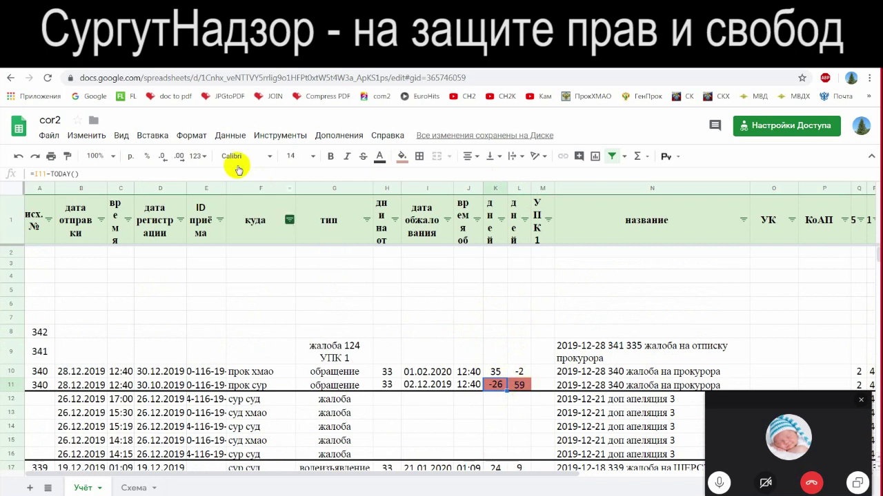
# Return to the Схема sheet and examine the 5.39 и 5.59 КоАП РФ entry under ignored appeals and missed deadlines
pyautogui.click(133, 488)
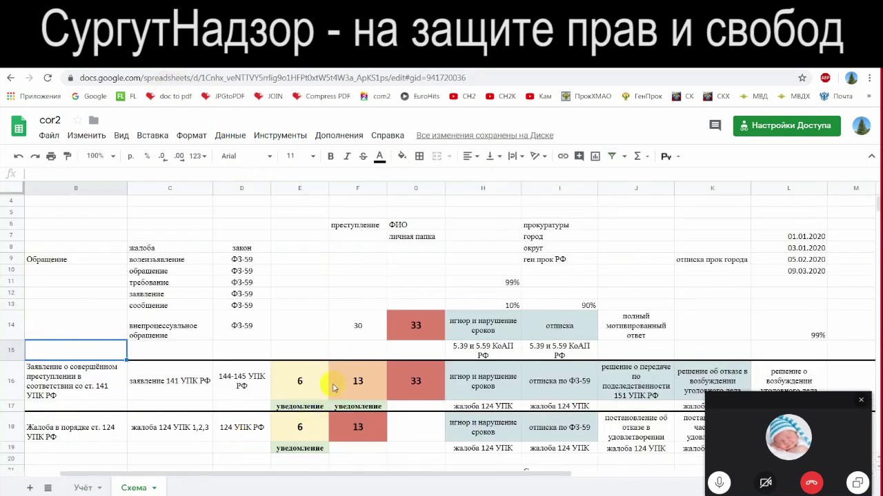
pyautogui.click(439, 306)
pyautogui.click(502, 355)
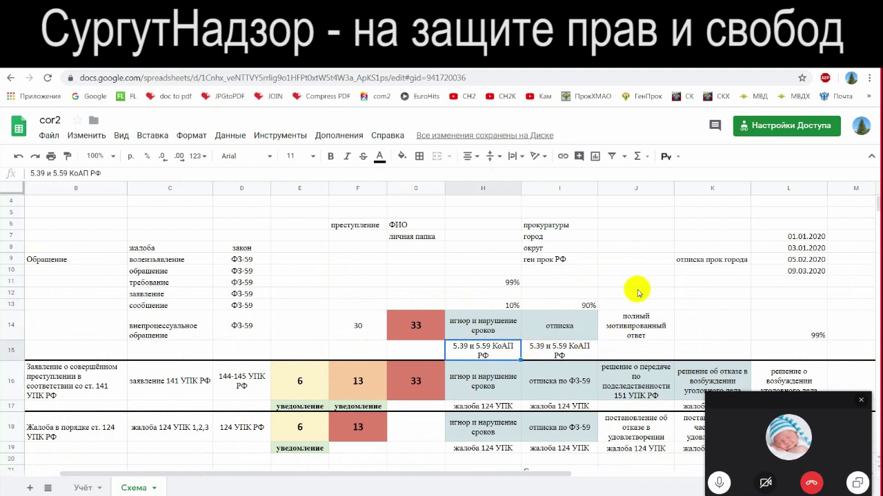
# Examine the incident examples, prosecutor's offices and receiving agencies below the scheme against the 151 УПК РФ transfer decision
pyautogui.scroll(-5, 655, 293)
pyautogui.scroll(1, 503, 296)
pyautogui.click(476, 259)
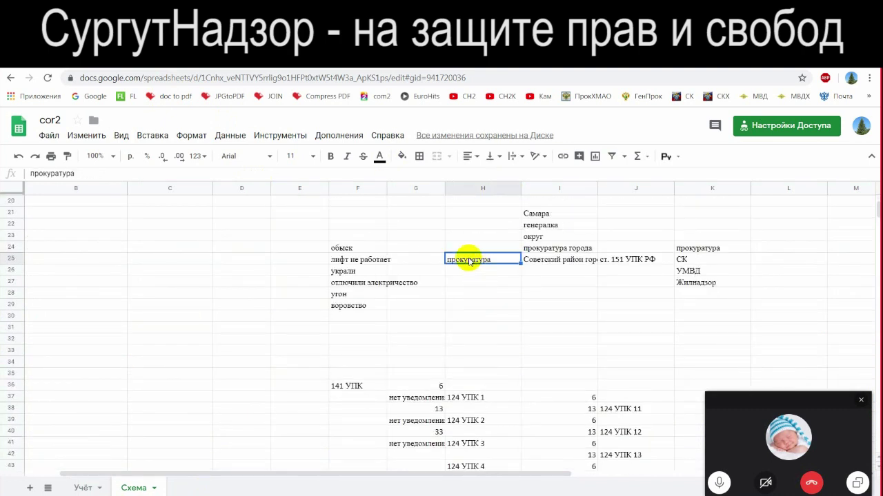
pyautogui.scroll(3, 525, 347)
pyautogui.scroll(-1, 529, 379)
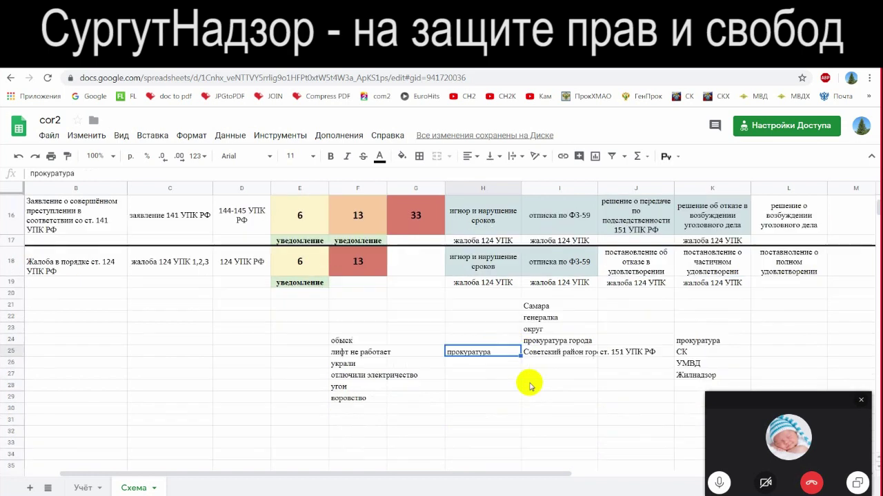
pyautogui.scroll(3, 531, 387)
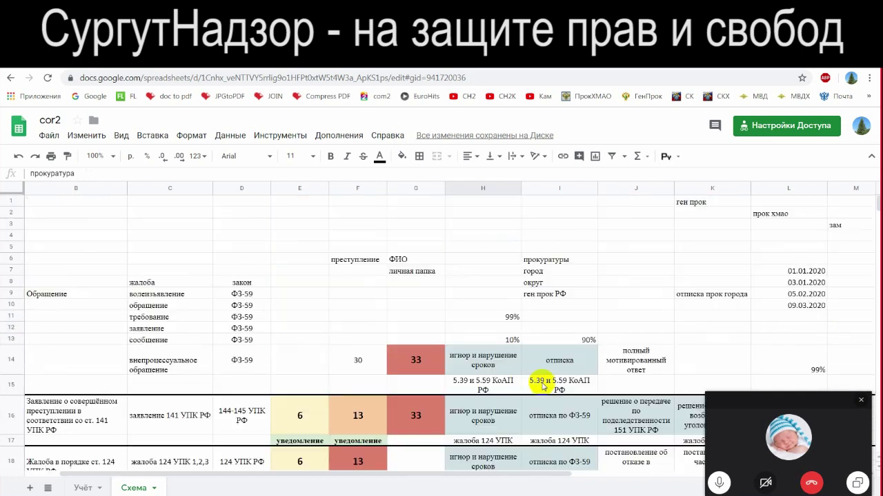
pyautogui.scroll(-5, 583, 370)
pyautogui.click(717, 253)
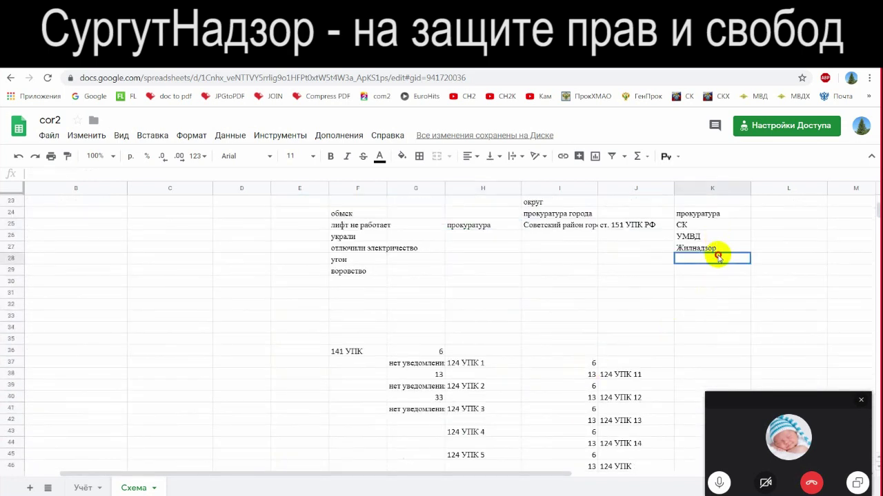
pyautogui.scroll(5, 614, 309)
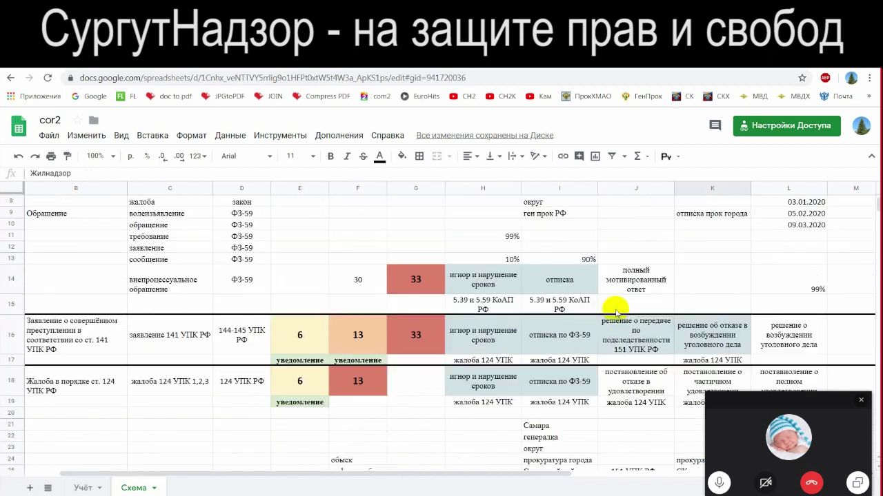
pyautogui.scroll(-2, 620, 316)
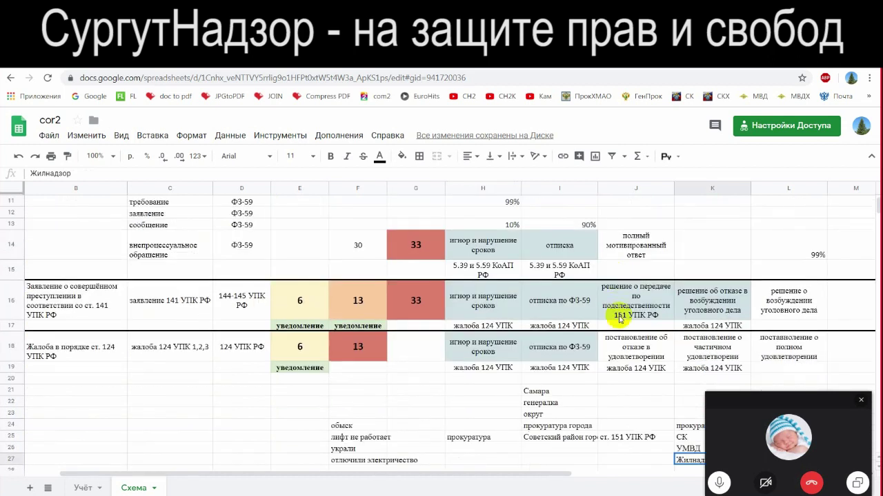
pyautogui.scroll(1, 619, 317)
pyautogui.scroll(-2, 620, 318)
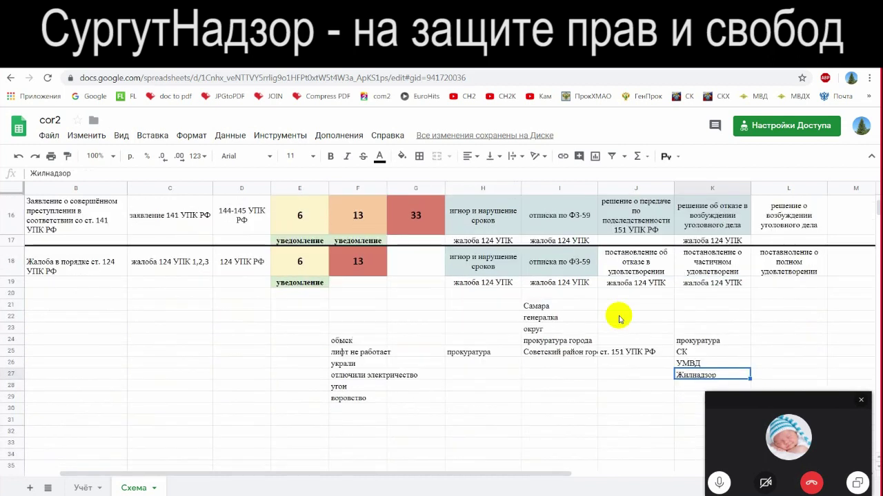
pyautogui.scroll(-1, 619, 317)
pyautogui.scroll(2, 616, 315)
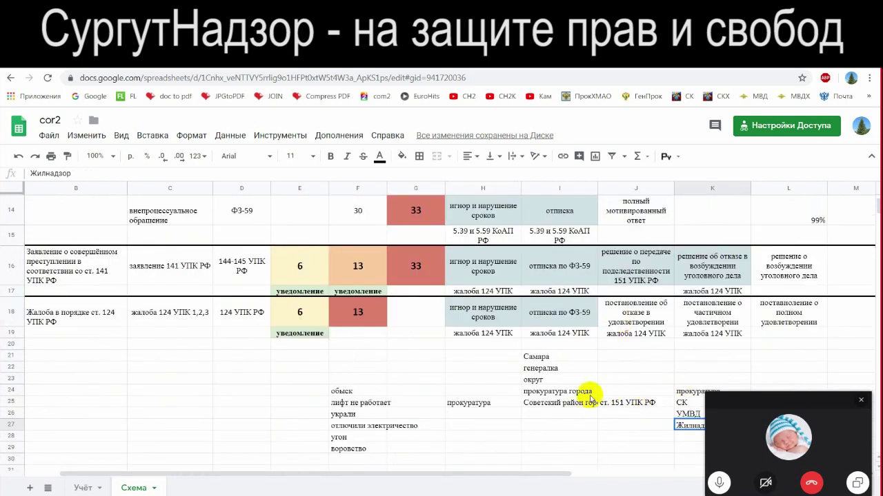
pyautogui.scroll(3, 589, 388)
# Examine the 5.39 и 5.59 КоАП РФ entry, the ФЗ-59 appeal types and Жилнадзор in the agency list
pyautogui.click(459, 223)
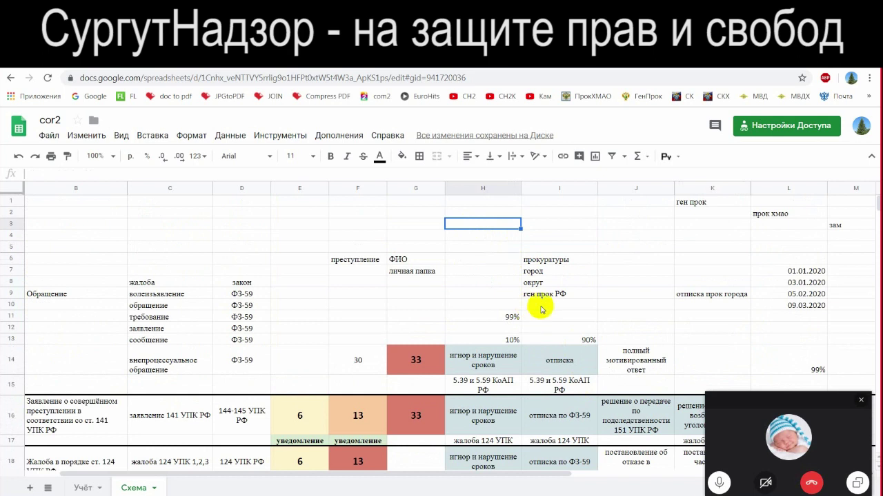
pyautogui.click(502, 393)
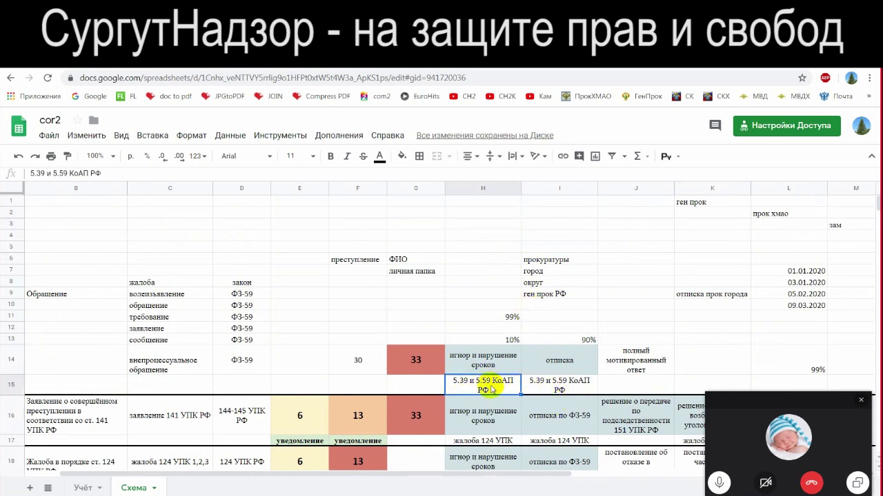
pyautogui.click(482, 236)
pyautogui.scroll(-1, 517, 352)
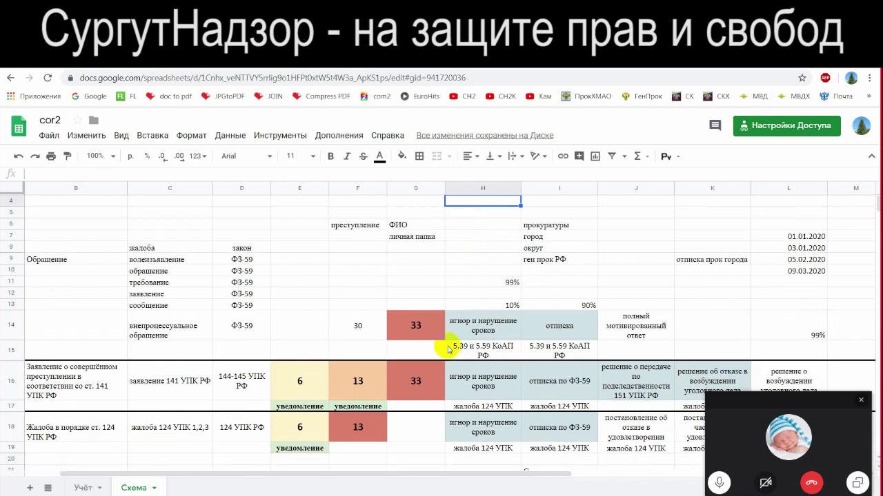
pyautogui.click(149, 248)
pyautogui.click(252, 271)
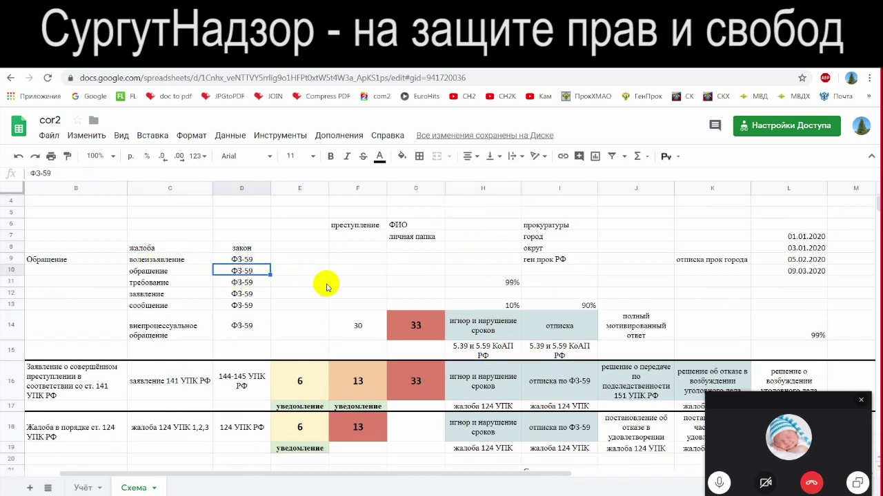
pyautogui.scroll(-4, 579, 293)
pyautogui.scroll(-1, 686, 328)
pyautogui.click(700, 294)
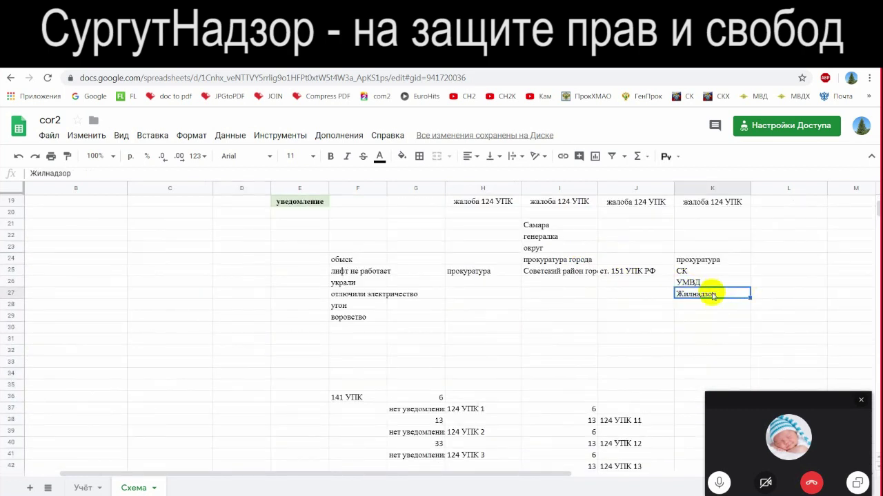
pyautogui.scroll(5, 662, 317)
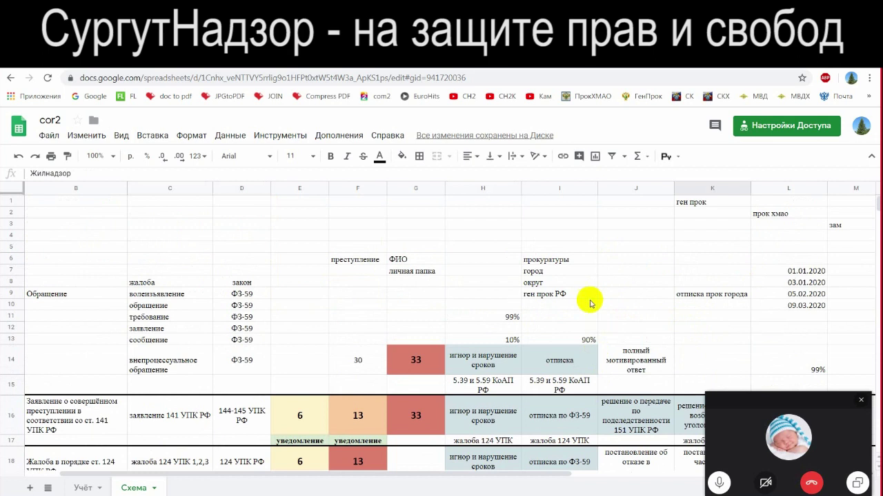
# Examine the 6, 13 and 33 deadlines of the 141 УПК РФ statement and the жалоба 124 УПК entry under ignored appeals
pyautogui.click(560, 260)
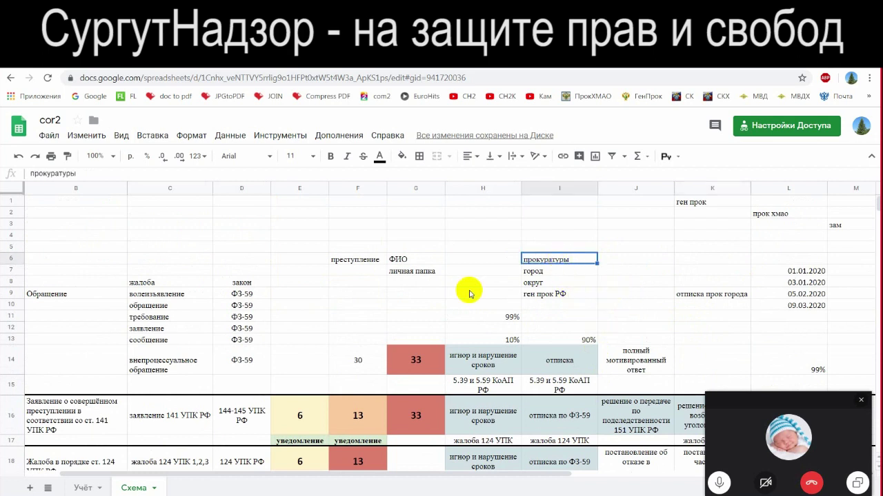
pyautogui.click(397, 292)
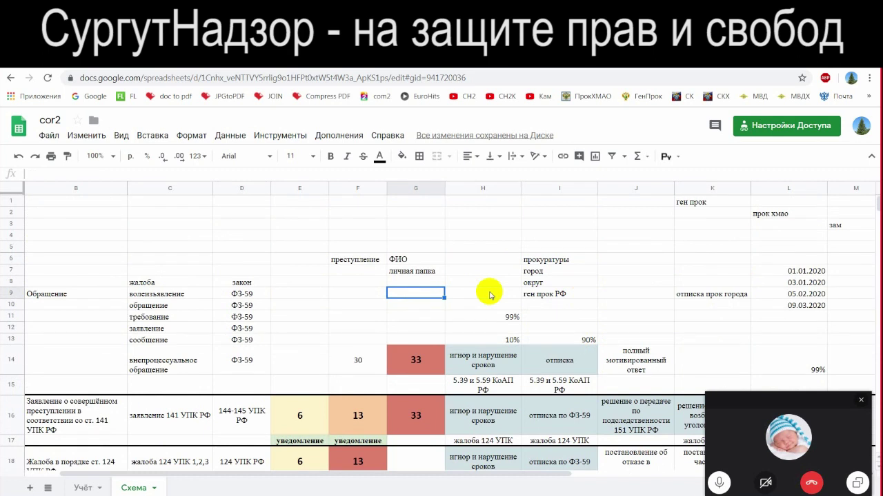
pyautogui.scroll(-2, 460, 307)
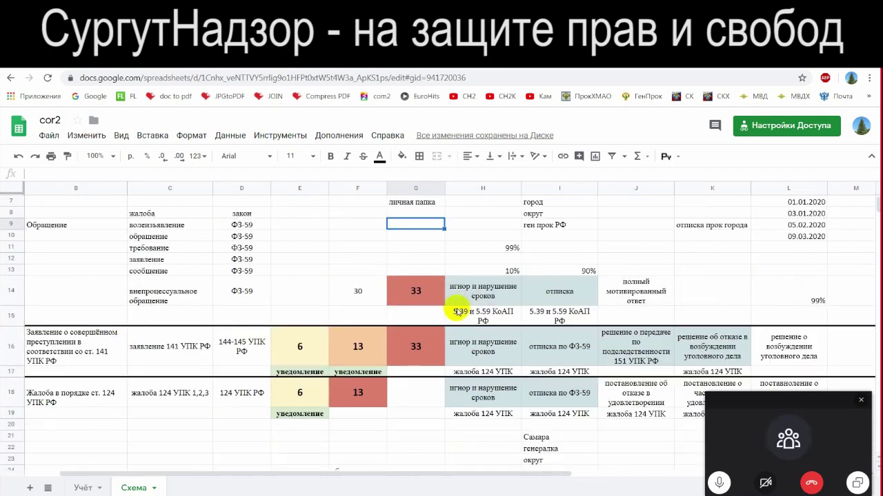
pyautogui.click(311, 351)
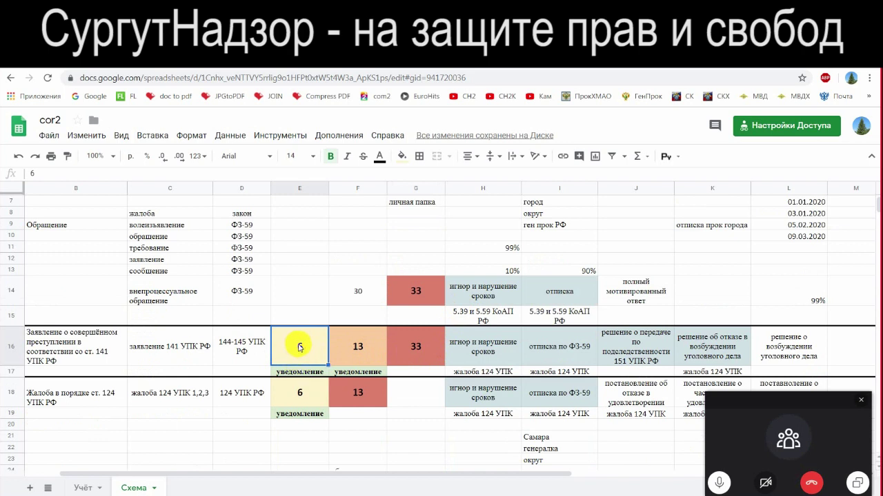
pyautogui.click(356, 348)
pyautogui.click(406, 347)
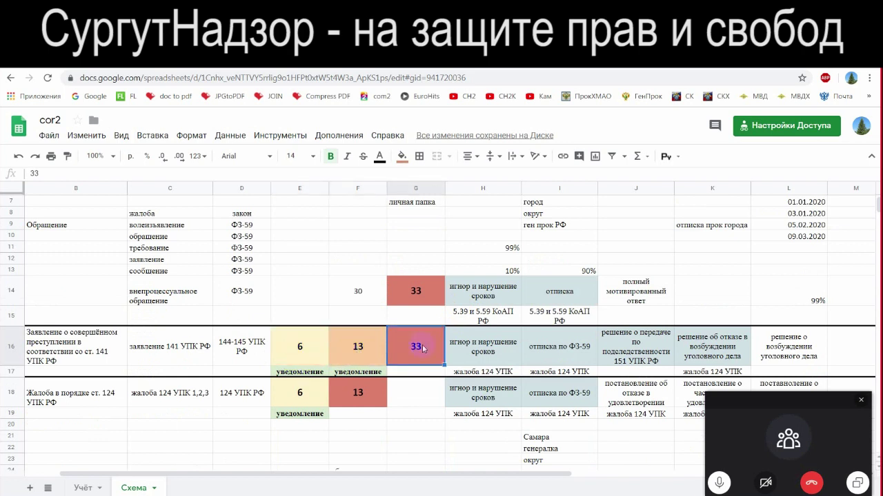
pyautogui.click(494, 352)
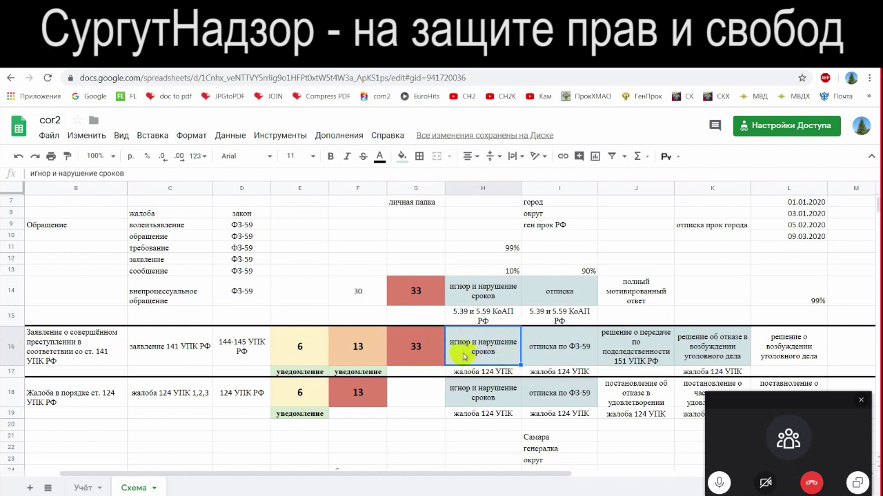
pyautogui.click(473, 373)
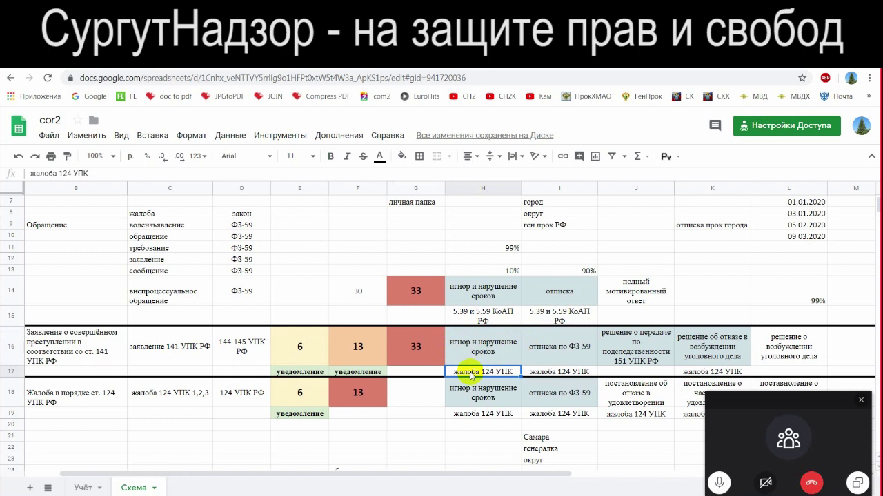
pyautogui.click(473, 360)
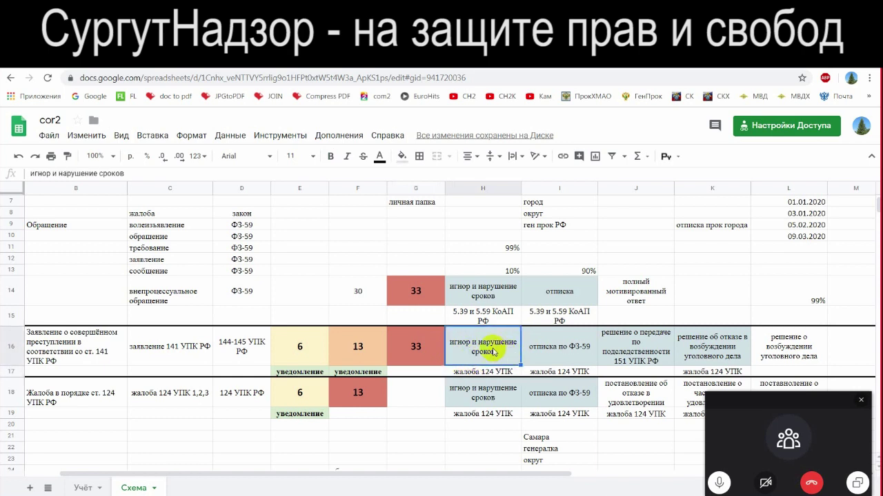
pyautogui.click(316, 301)
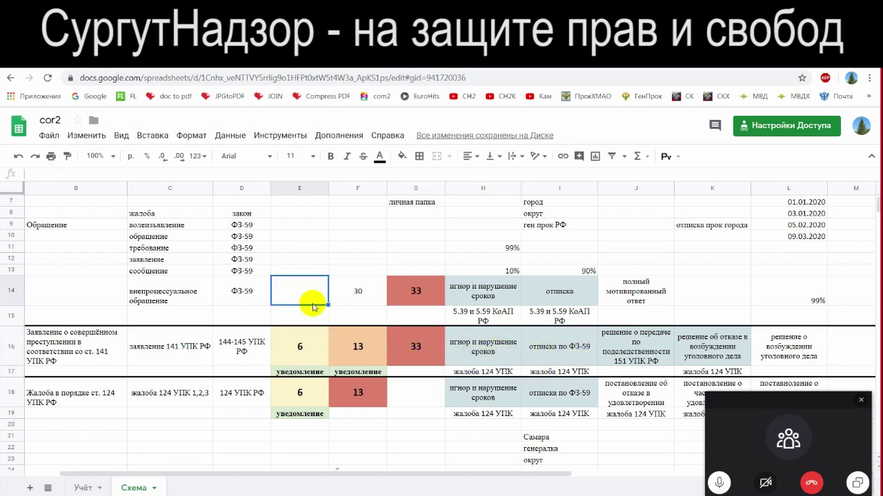
pyautogui.click(437, 315)
pyautogui.click(704, 312)
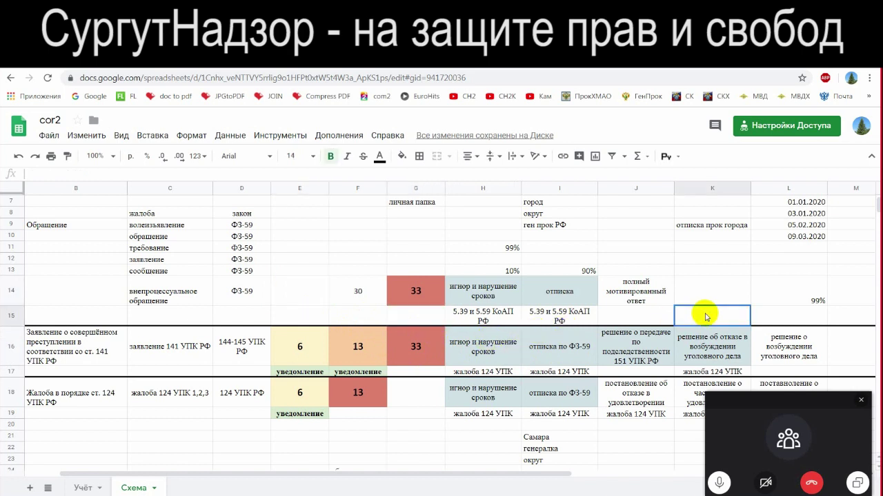
pyautogui.click(714, 291)
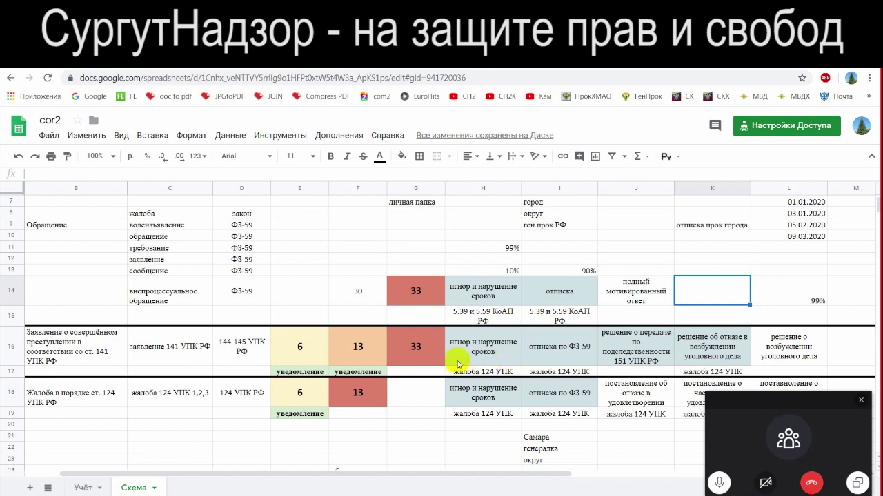
pyautogui.click(379, 247)
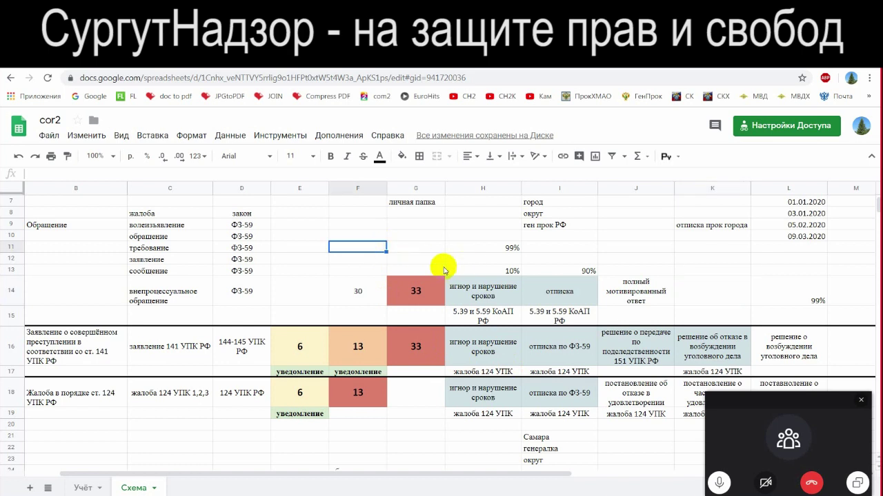
# Enter клевета in cell B26 in the empty area below the scheme
pyautogui.scroll(-2, 279, 350)
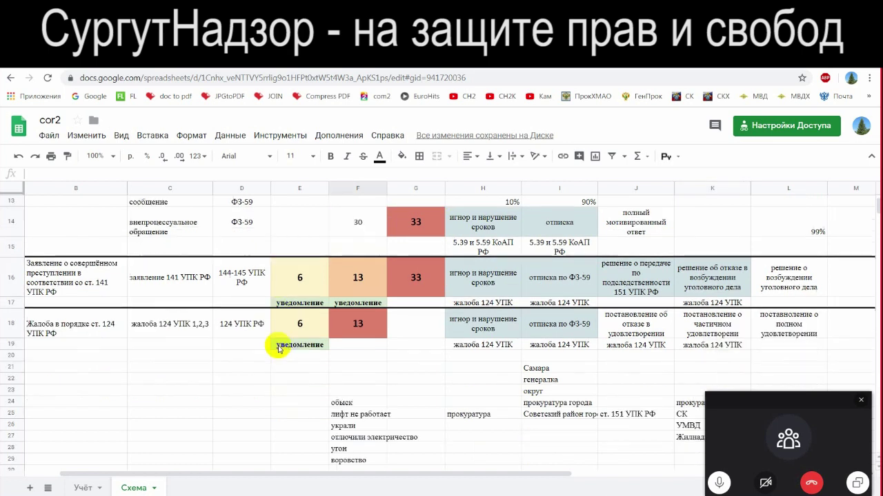
pyautogui.click(95, 414)
pyautogui.scroll(1, 185, 400)
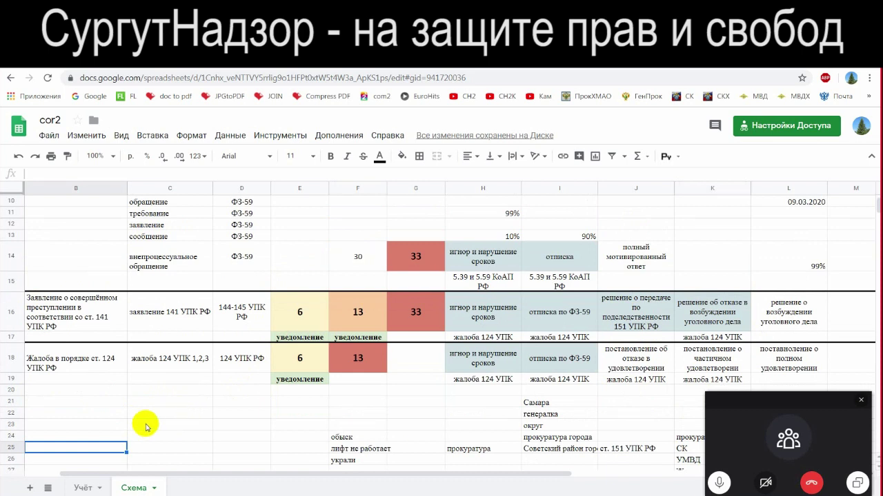
pyautogui.click(93, 422)
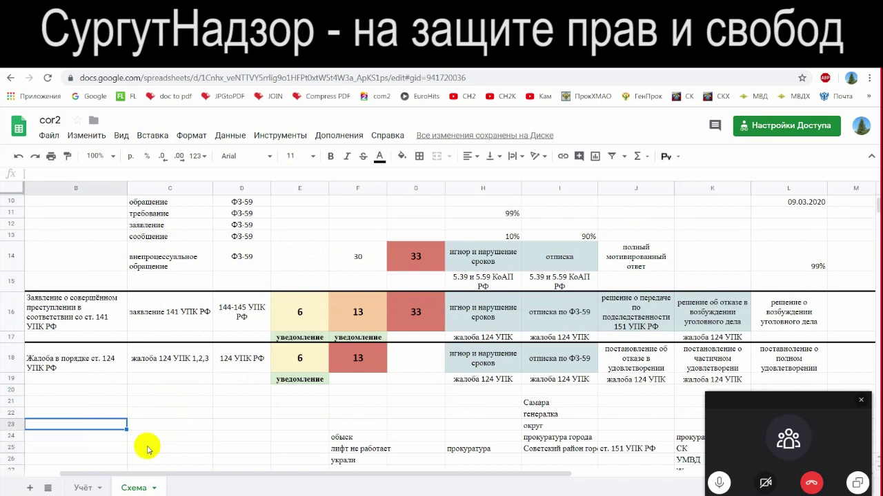
pyautogui.scroll(-1, 153, 441)
pyautogui.click(102, 425)
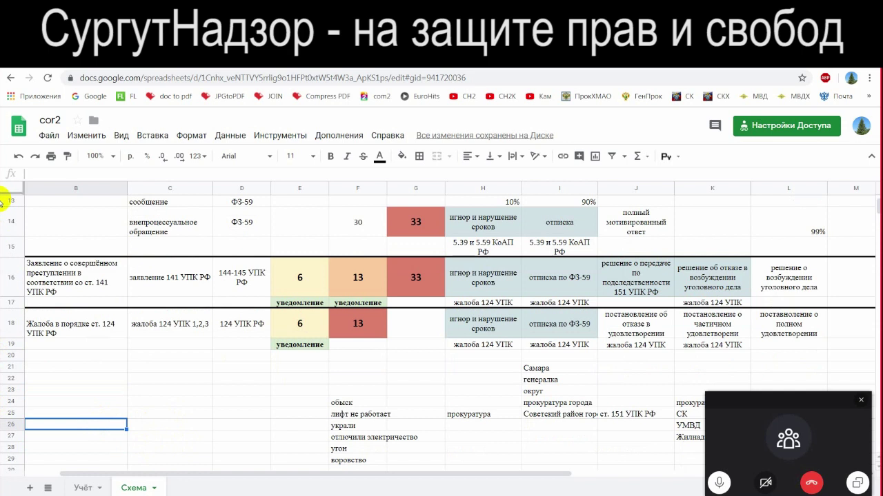
pyautogui.write('кл')
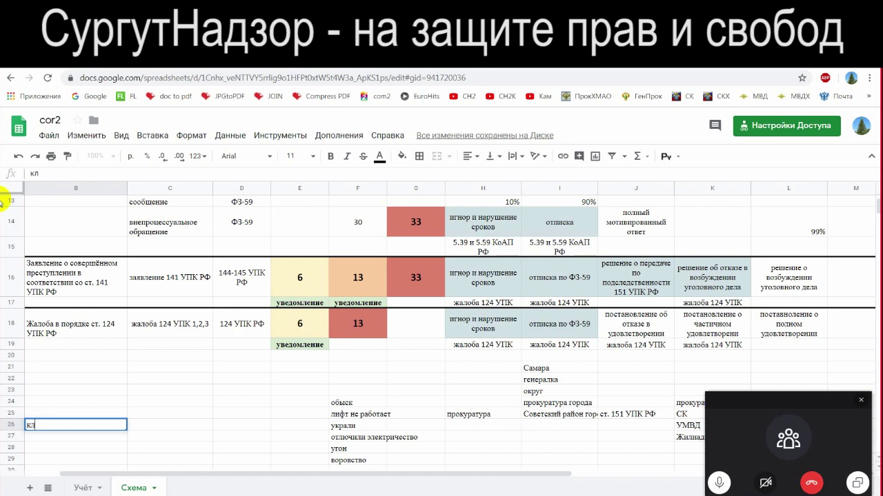
pyautogui.write('евета')
pyautogui.press('Return')
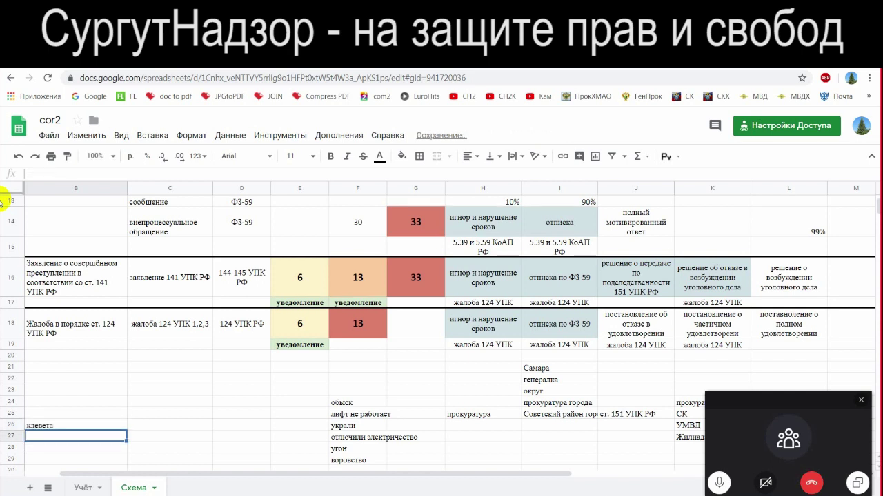
# Enter 286 in cell B27, directly under клевета
pyautogui.write('кра')
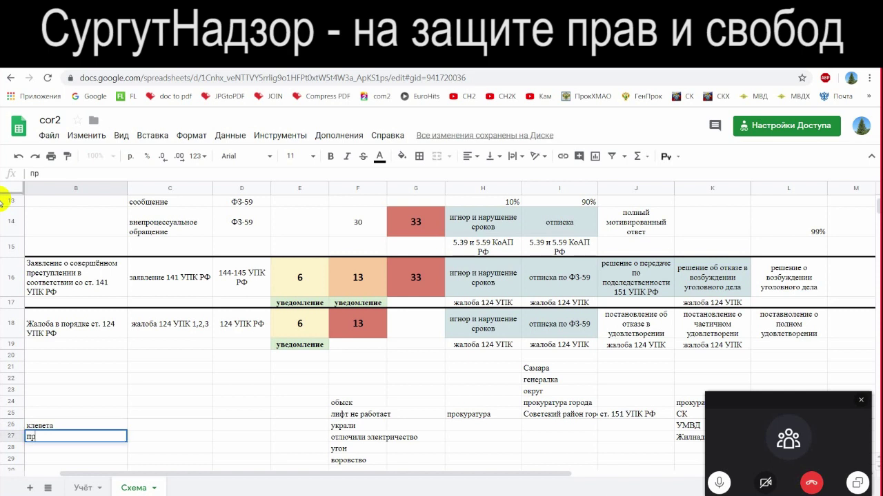
pyautogui.press('BackSpace')
pyautogui.press('BackSpace')
pyautogui.press('BackSpace')
pyautogui.write('286')
pyautogui.press('Return')
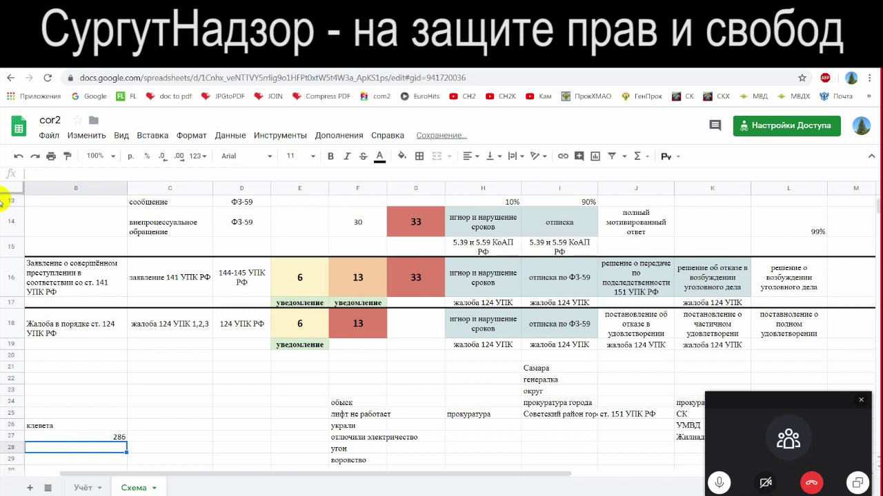
# Add злоупотребление in cell B28 with the article number 285 beside it in C28
pyautogui.write('зло')
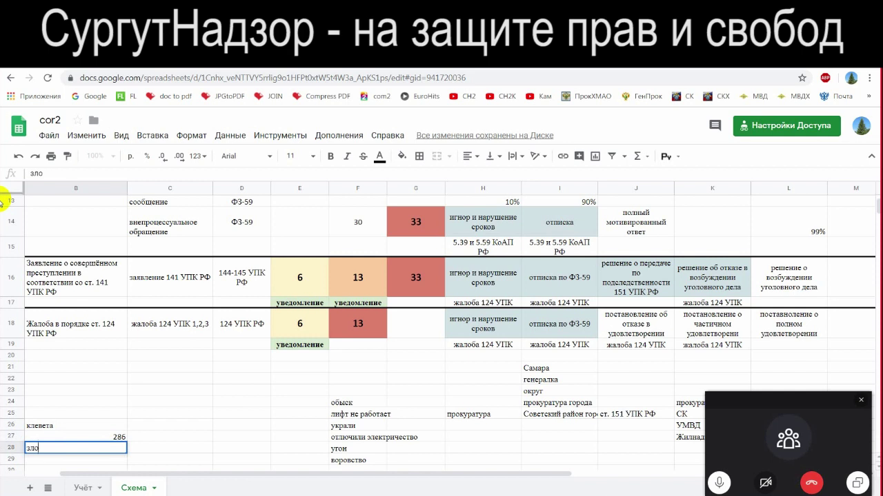
pyautogui.write('употребление')
pyautogui.press('Tab')
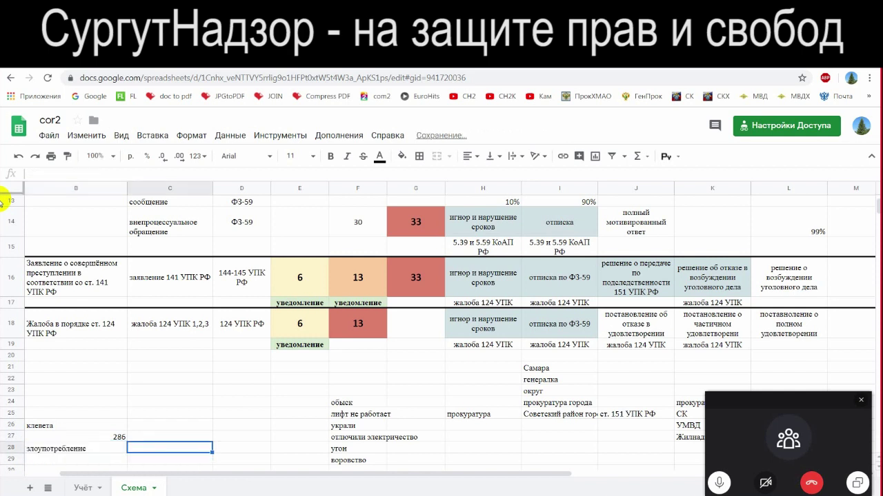
pyautogui.write('285')
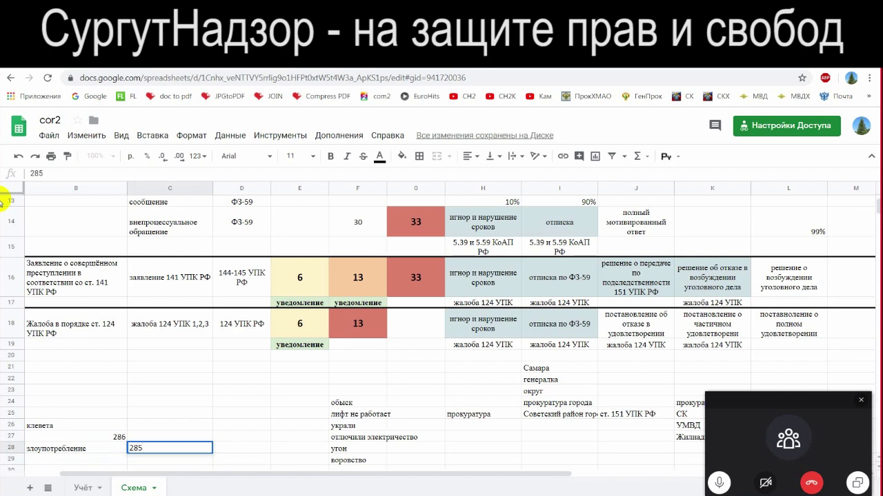
pyautogui.press('Down')
# Add самоуправство in cell B29, below злоупотребление
pyautogui.press('Down')
pyautogui.press('Down')
pyautogui.press('Up')
pyautogui.press('Up')
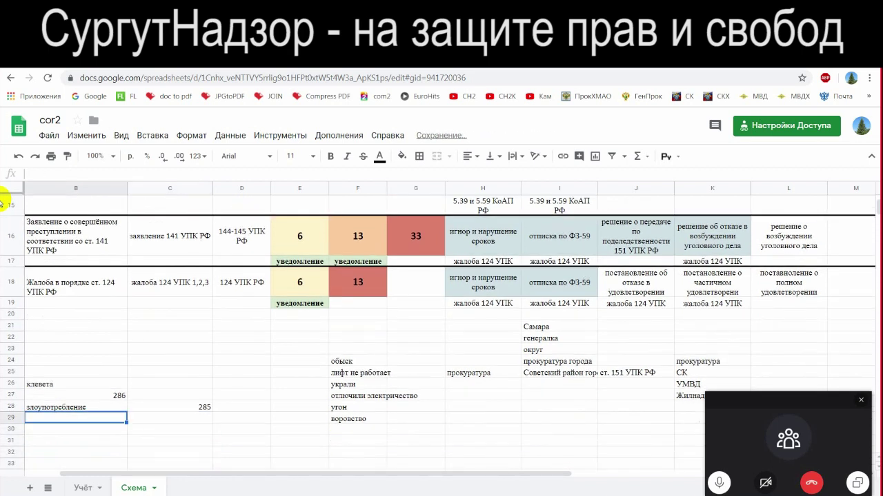
pyautogui.press('Left')
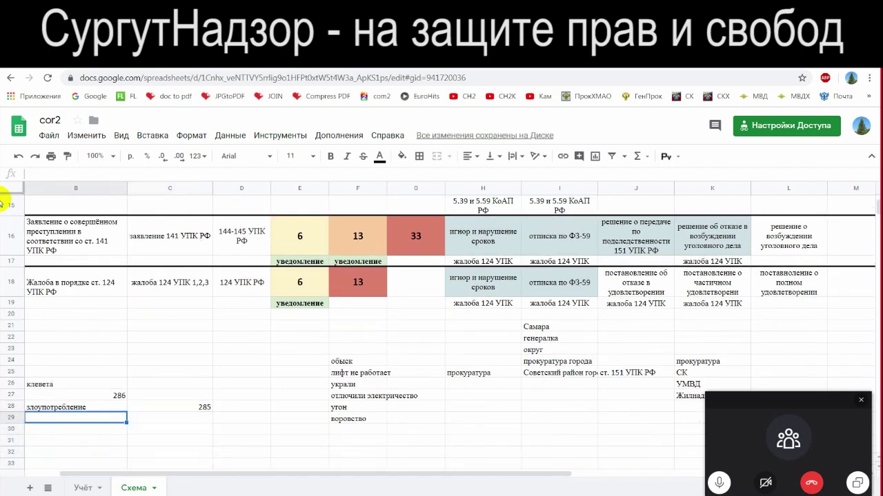
pyautogui.write('само')
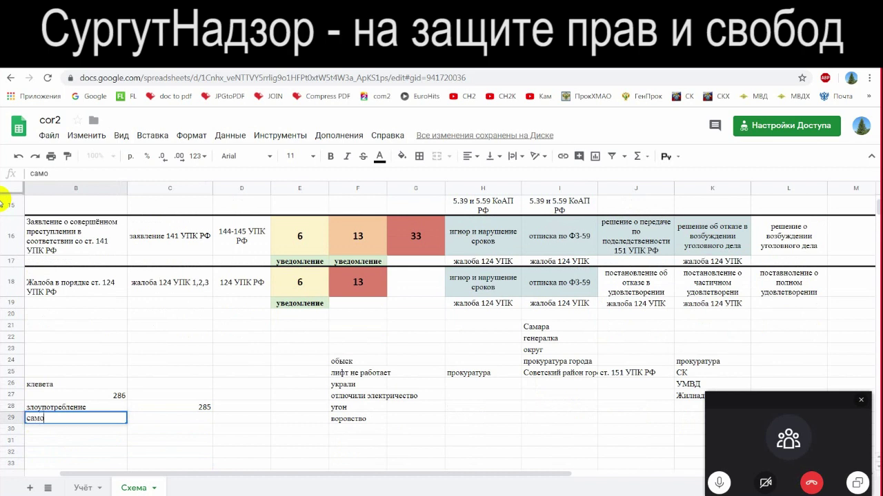
pyautogui.write('управ')
pyautogui.write('ство')
pyautogui.press('Return')
# Go through the new offence list in rows 26 to 29 and its article numbers
pyautogui.press('Right')
pyautogui.press('Up')
pyautogui.press('Up')
pyautogui.press('Left')
pyautogui.press('Up')
pyautogui.press('Down')
pyautogui.press('Down')
pyautogui.press('Down')
pyautogui.press('Up')
pyautogui.press('Up')
pyautogui.press('Up')
pyautogui.press('Up')
pyautogui.press('Down')
pyautogui.press('Down')
pyautogui.press('Down')
pyautogui.press('Up')
pyautogui.press('Up')
pyautogui.press('Up')
pyautogui.press('Down')
pyautogui.press('Down')
pyautogui.press('Up')
pyautogui.press('Up')
pyautogui.press('Down')
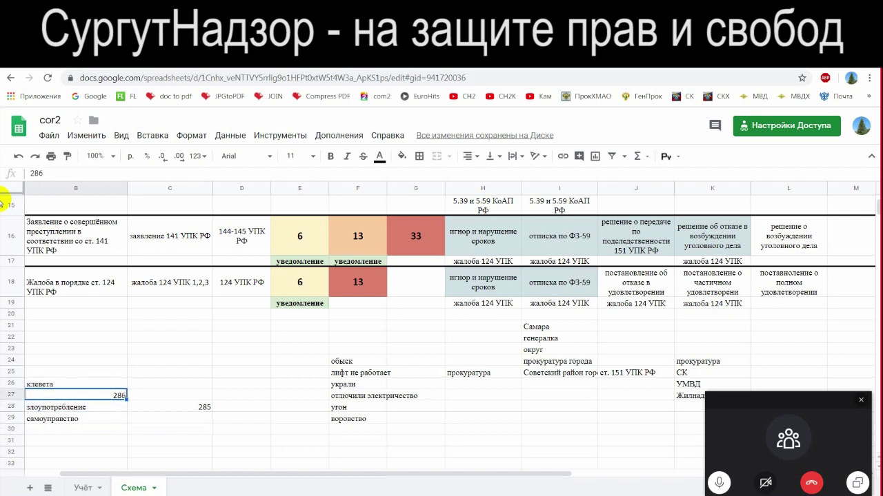
pyautogui.press('Right')
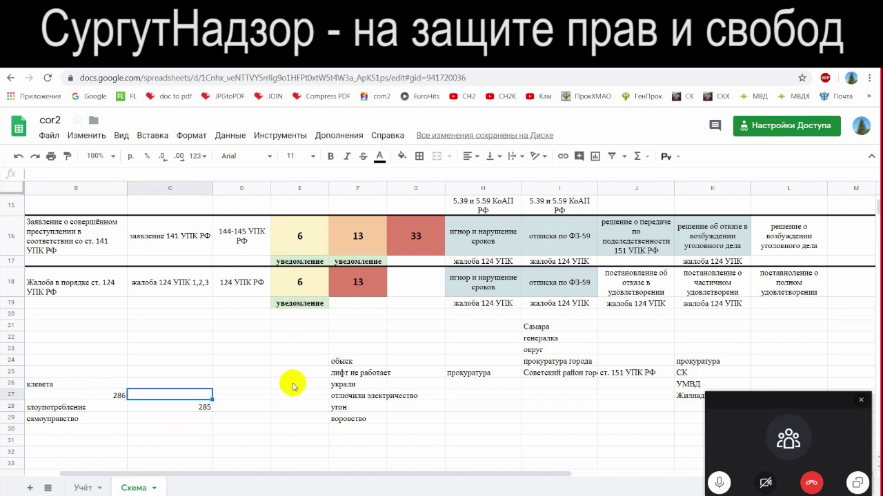
pyautogui.click(239, 398)
pyautogui.click(238, 408)
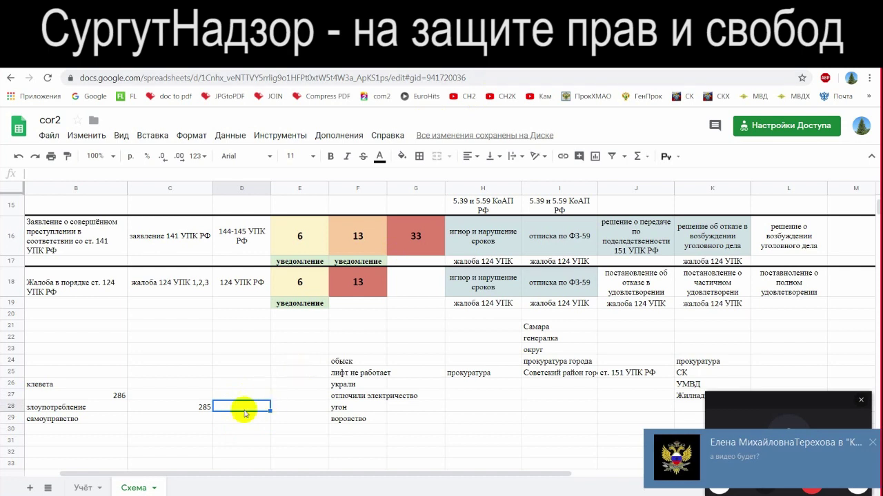
pyautogui.click(236, 419)
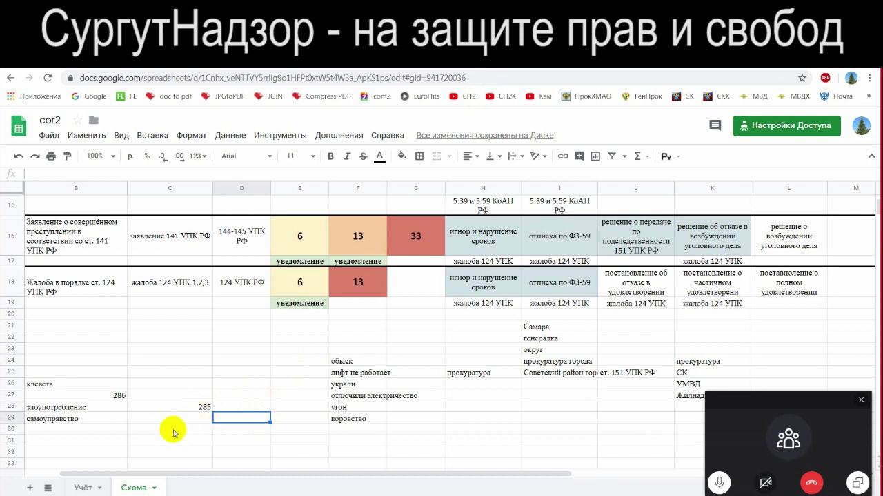
# Examine the клевета entry against the 286 entry beneath it
pyautogui.click(116, 384)
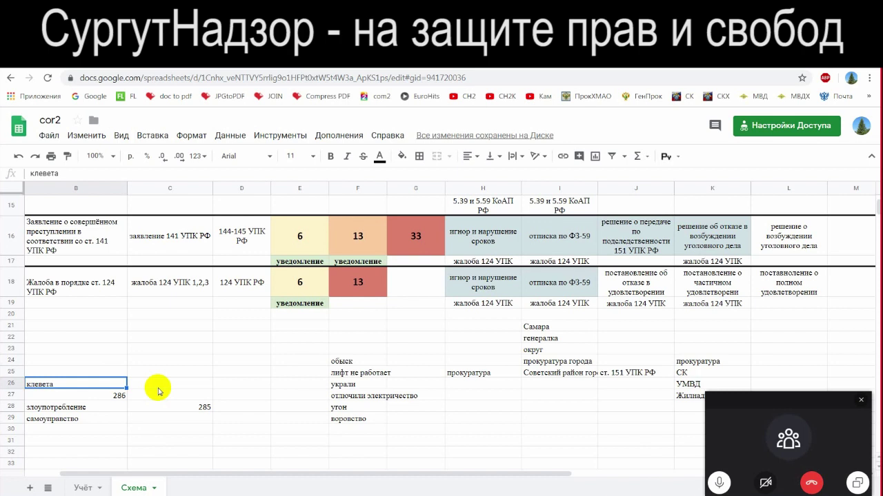
pyautogui.click(143, 372)
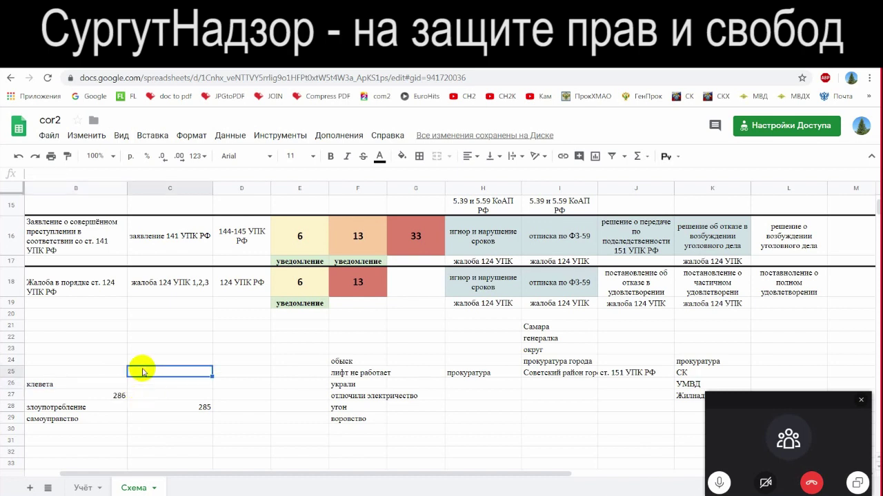
pyautogui.click(76, 384)
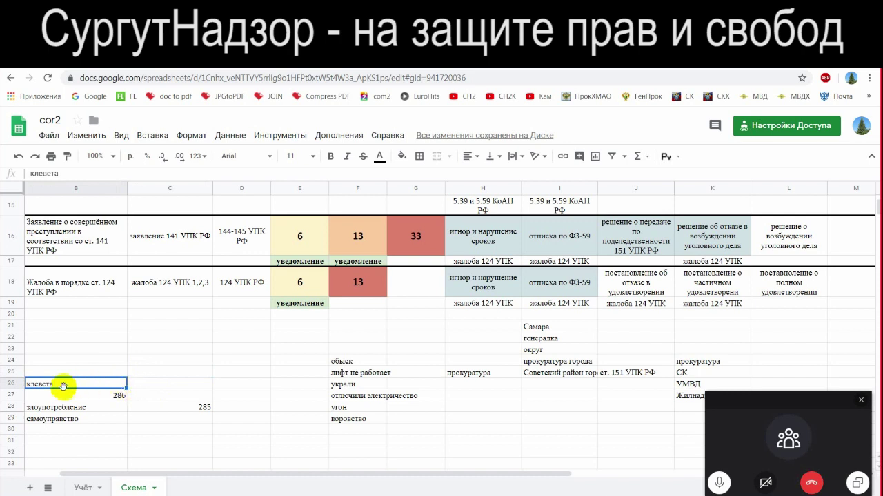
pyautogui.click(55, 396)
pyautogui.click(71, 387)
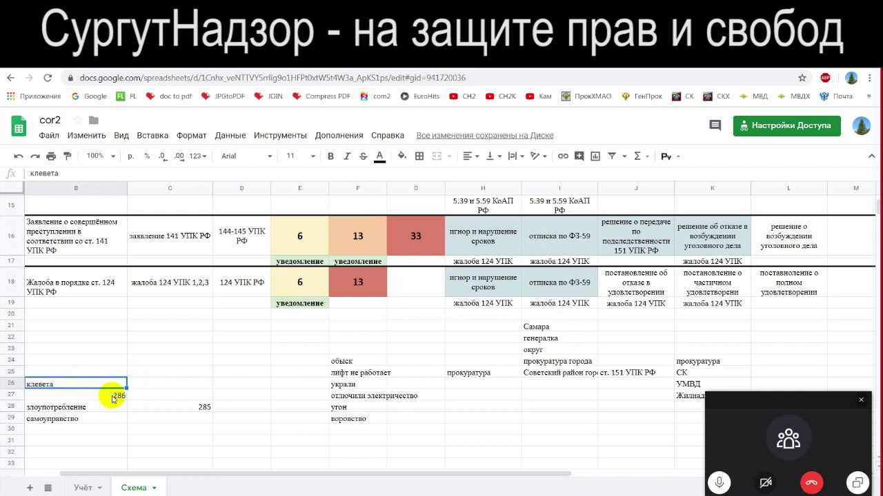
pyautogui.click(141, 384)
pyautogui.click(122, 394)
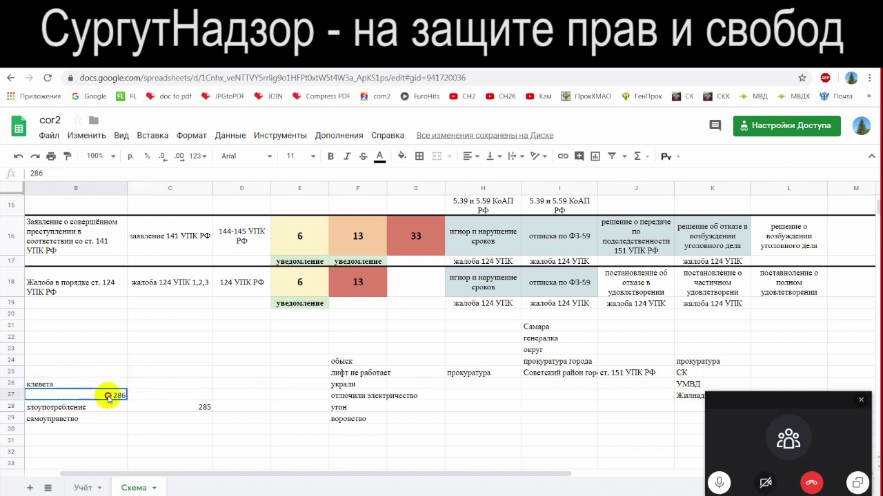
# Clear the offence entries and their article numbers from B26:C30
pyautogui.click(144, 385)
pyautogui.click(54, 385)
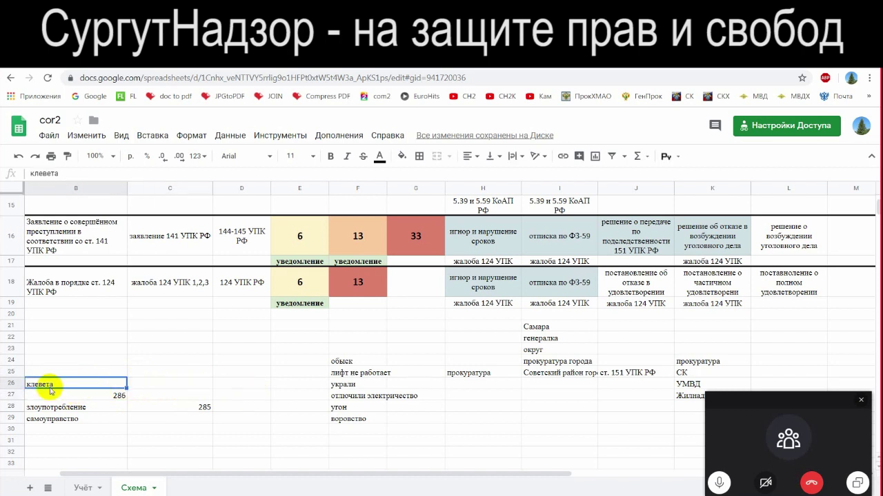
pyautogui.click(90, 416)
pyautogui.click(89, 383)
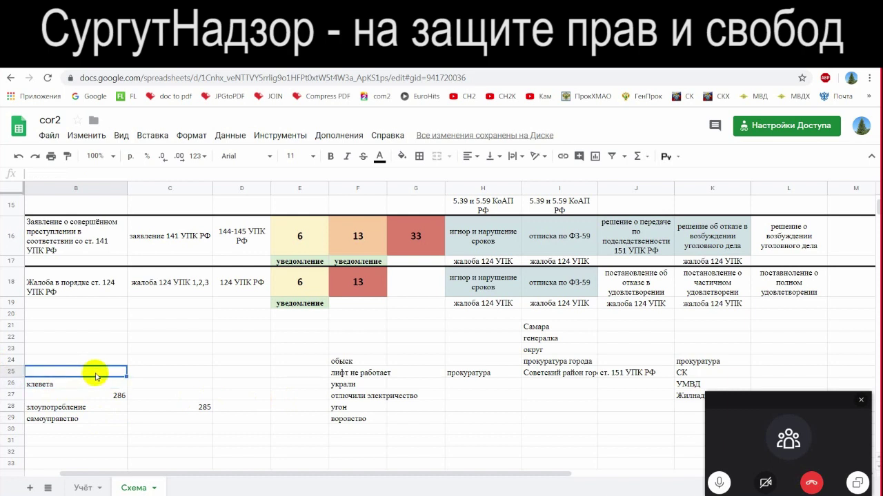
pyautogui.click(81, 407)
pyautogui.moveTo(73, 360); pyautogui.dragTo(202, 429)
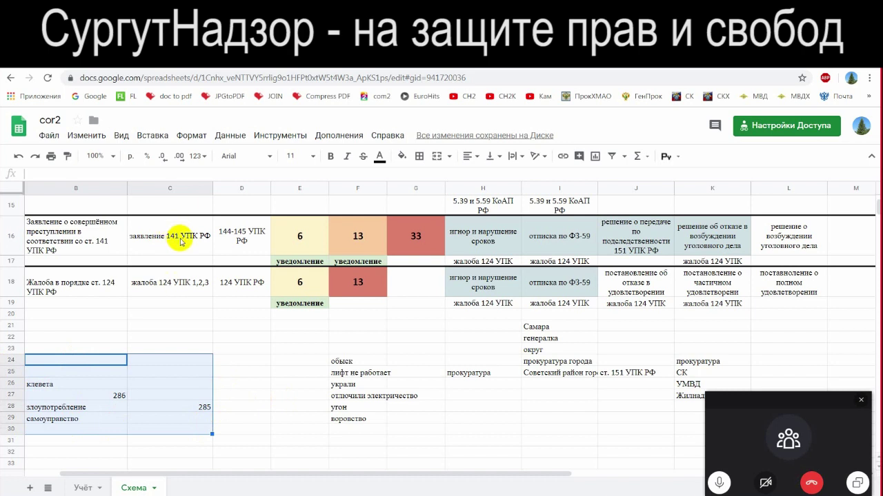
pyautogui.click(234, 238)
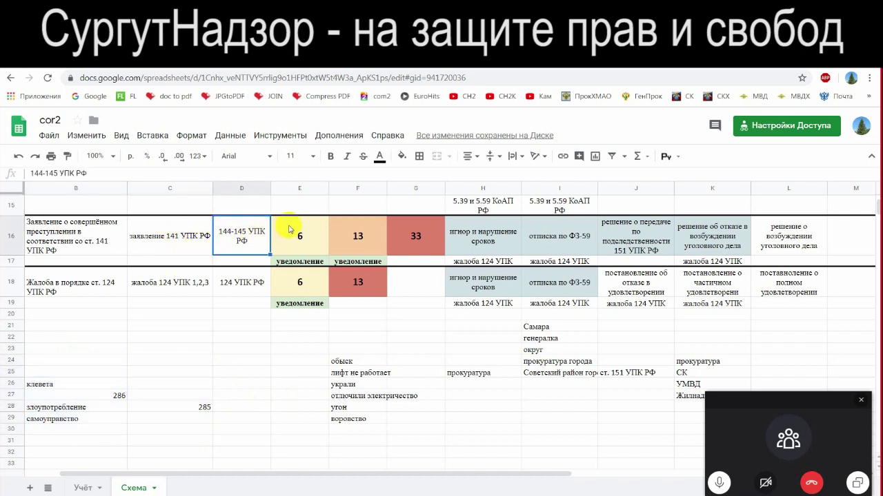
pyautogui.moveTo(62, 385); pyautogui.dragTo(206, 431)
pyautogui.press('Delete')
pyautogui.click(314, 337)
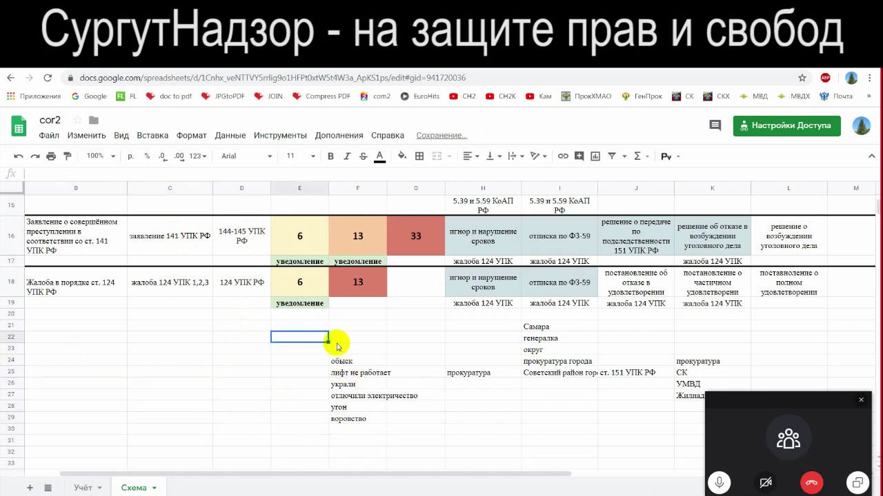
# Review the deadline and notification cells for the crime report and the article 124 complaint in rows 16 to 18
pyautogui.scroll(3, 362, 379)
pyautogui.click(308, 352)
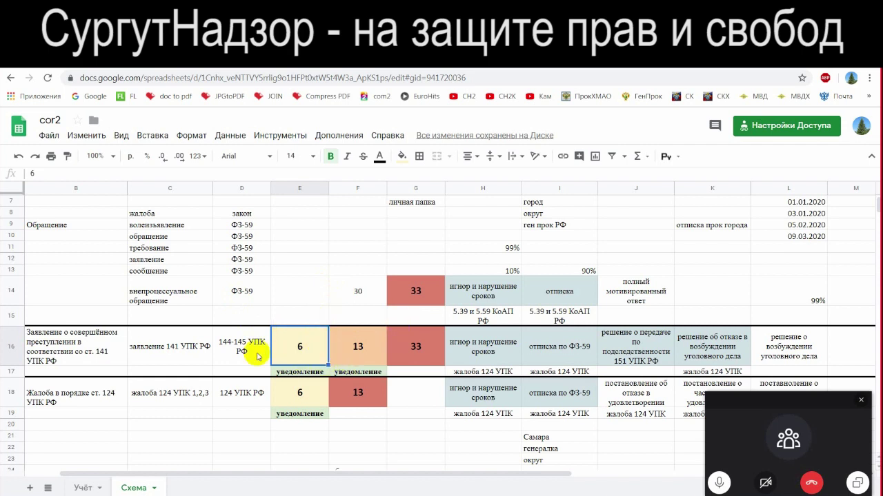
pyautogui.click(307, 374)
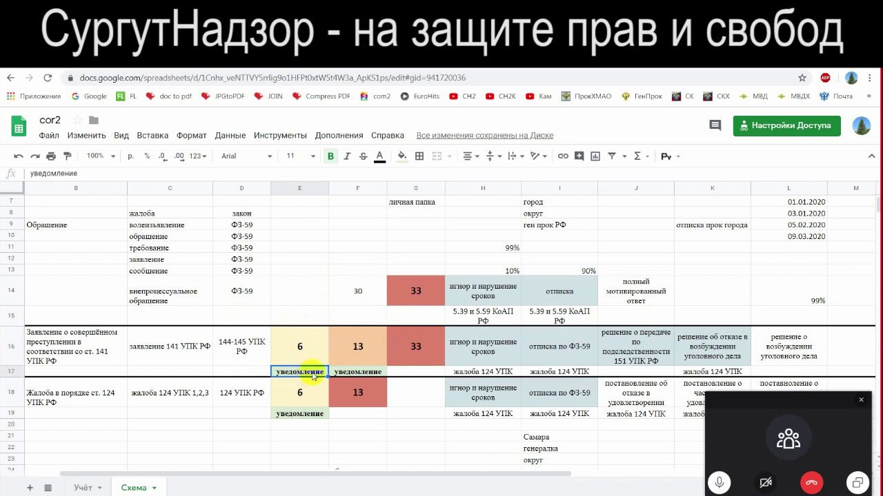
pyautogui.click(418, 347)
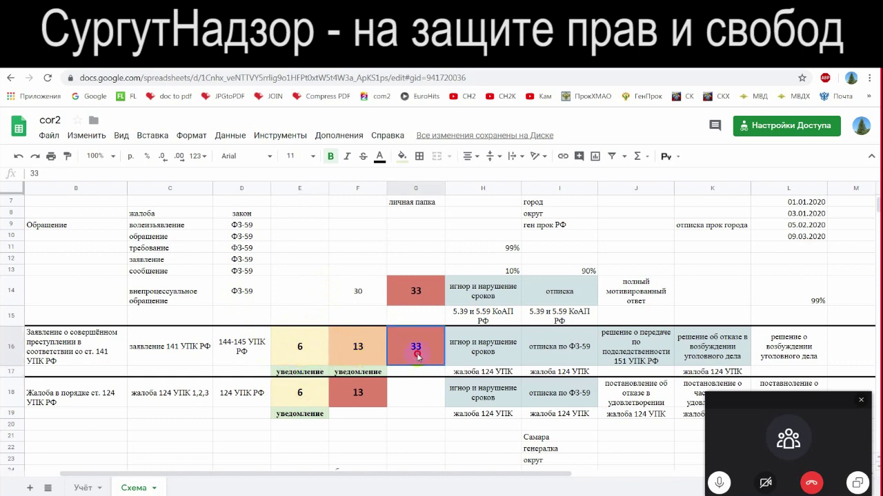
pyautogui.click(418, 374)
pyautogui.click(418, 392)
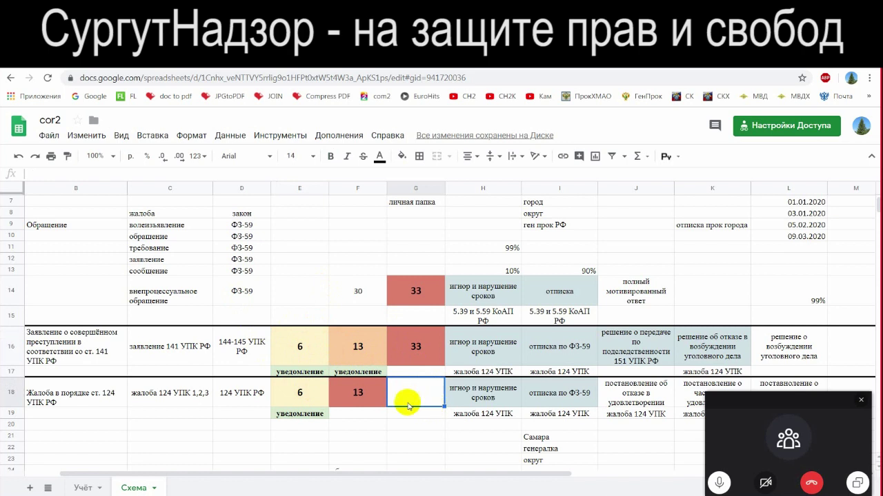
# In Учёт, copy the term, appeal date, time and day-count cells H10:L10 into row 6 starting at H6
pyautogui.click(83, 487)
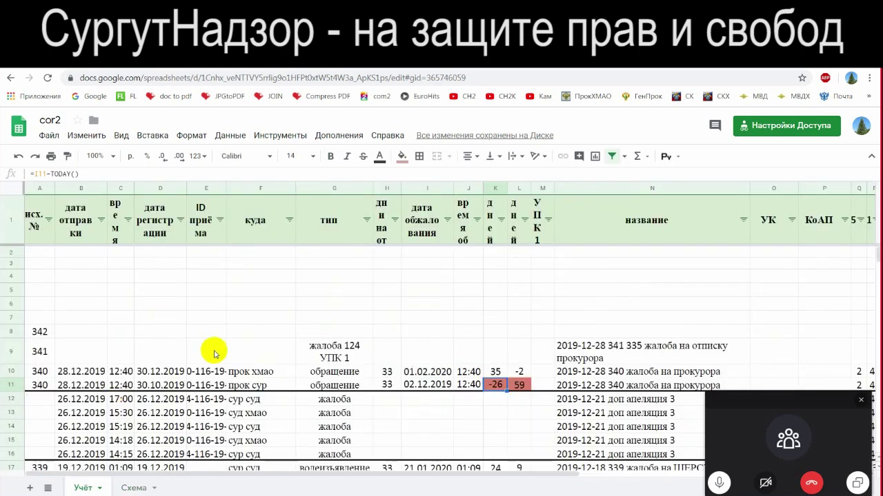
pyautogui.scroll(-2, 300, 368)
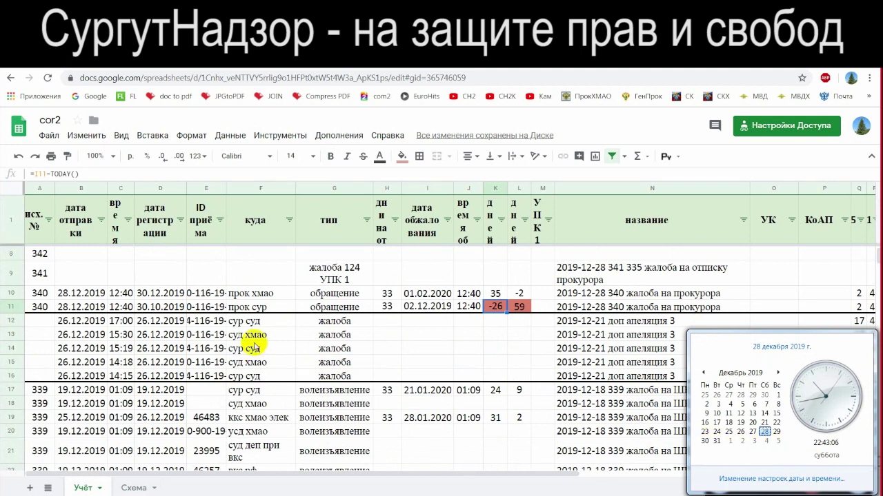
pyautogui.click(160, 321)
pyautogui.scroll(2, 138, 350)
pyautogui.click(90, 332)
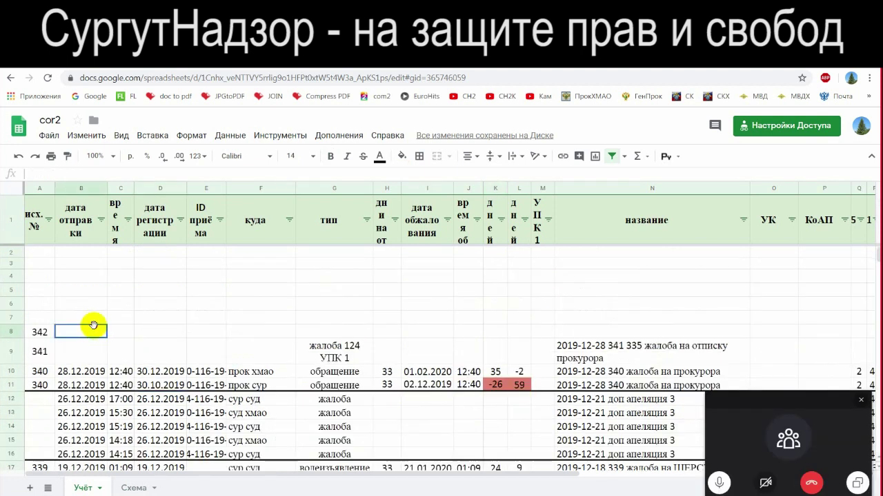
pyautogui.moveTo(390, 372); pyautogui.dragTo(517, 370)
pyautogui.hotkey('ctrl', 'c')
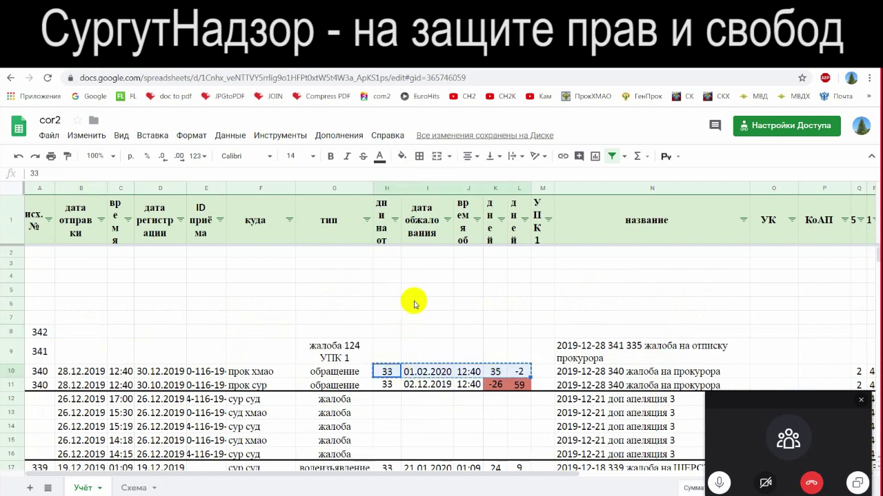
pyautogui.click(386, 304)
pyautogui.hotkey('ctrl', 'v')
pyautogui.click(253, 306)
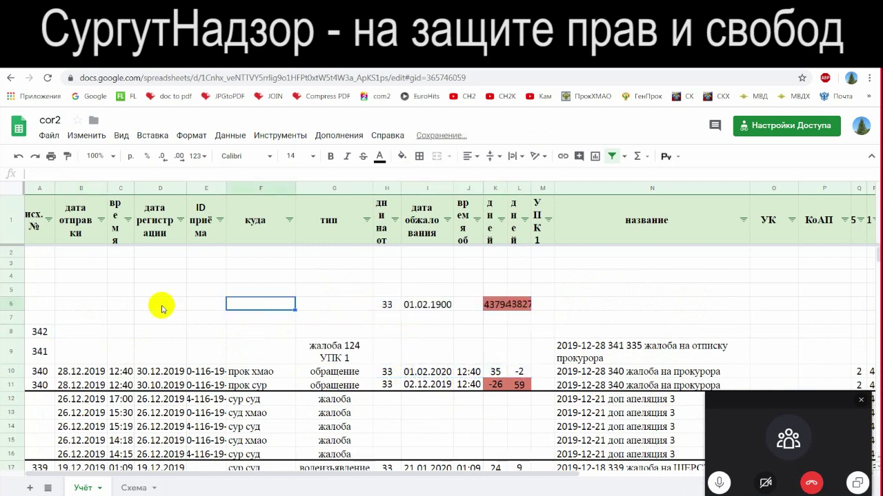
# Enter 31.12.2019 as the sending date in B6
pyautogui.click(390, 373)
pyautogui.moveTo(390, 372); pyautogui.dragTo(518, 370)
pyautogui.click(387, 308)
pyautogui.click(76, 305)
pyautogui.press('Return')
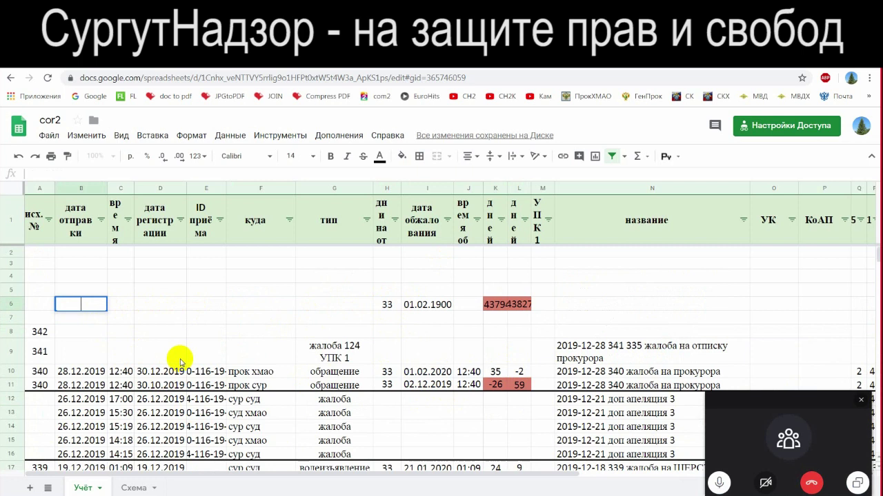
pyautogui.write('31.12.2019')
pyautogui.press('Tab')
pyautogui.press('Tab')
# Consult the January 2020 calendar and enter 09.01.2020 as the registration date in D6
pyautogui.click(841, 493)
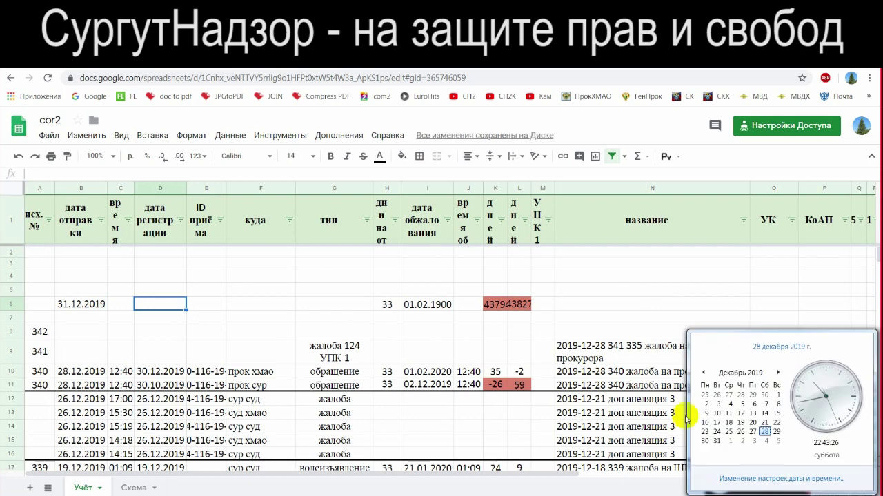
pyautogui.click(778, 373)
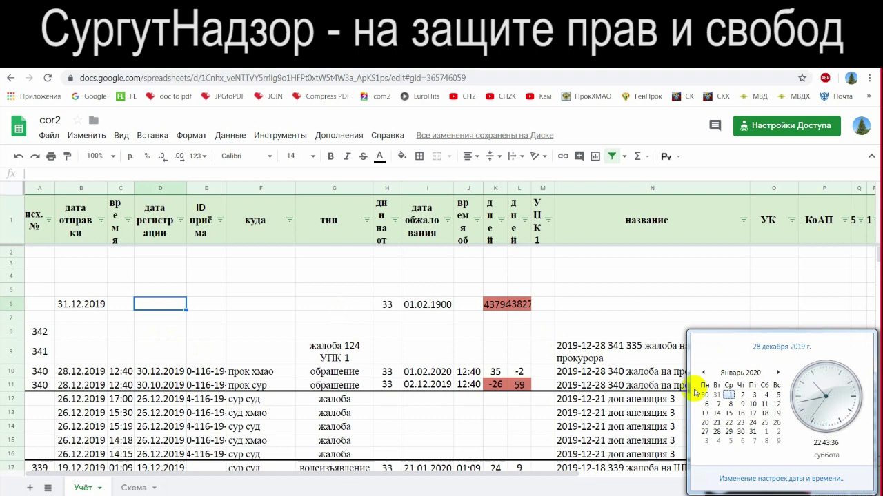
pyautogui.click(148, 308)
pyautogui.press('Return')
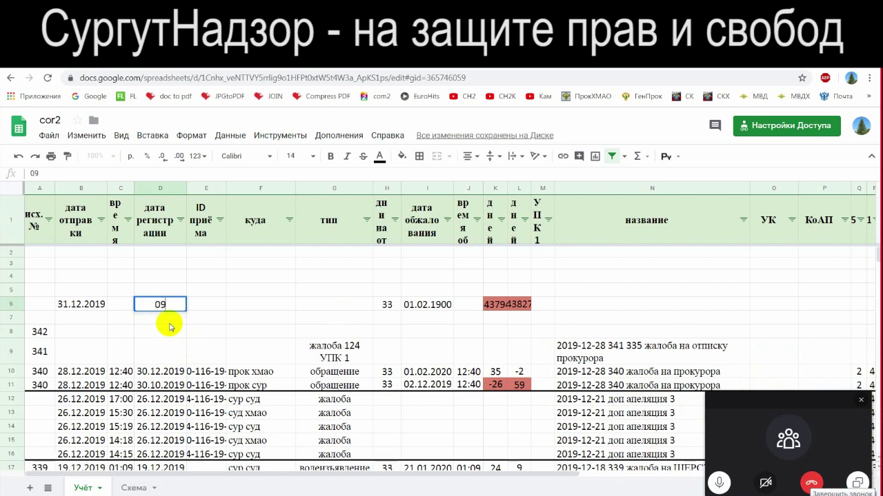
pyautogui.write('09.01.2019')
pyautogui.press('BackSpace')
pyautogui.press('BackSpace')
pyautogui.write('2')
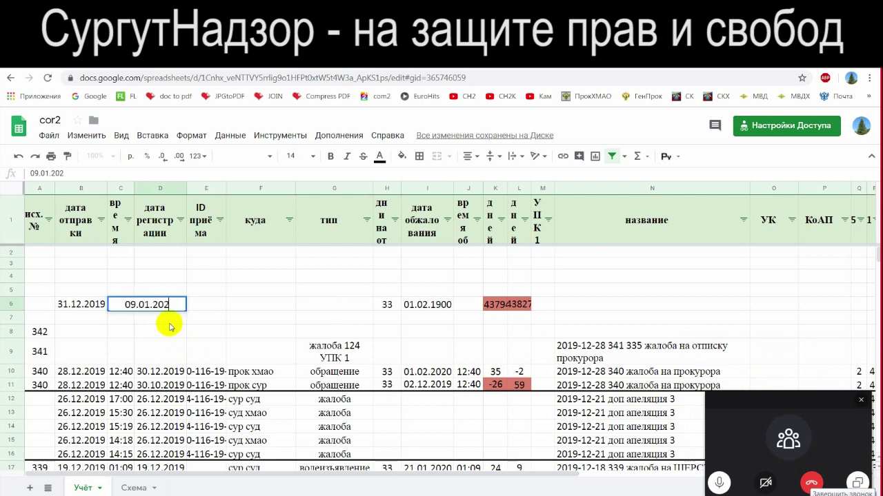
pyautogui.write('0')
pyautogui.press('Return')
# Check the calculated days and appeal date in row 6 against its registration and sending dates
pyautogui.click(495, 306)
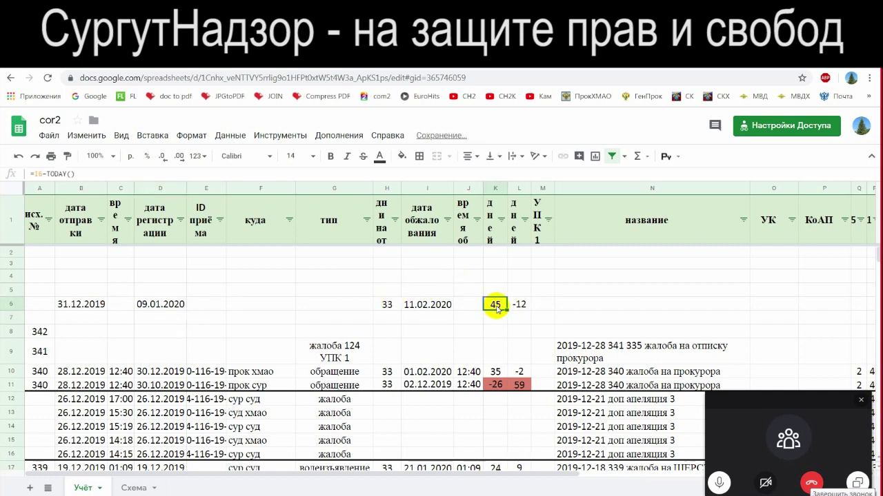
pyautogui.click(422, 306)
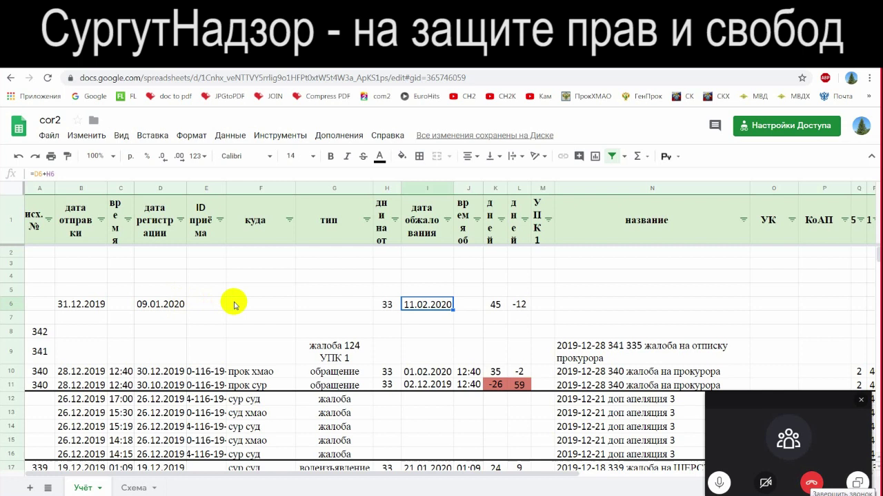
pyautogui.click(165, 303)
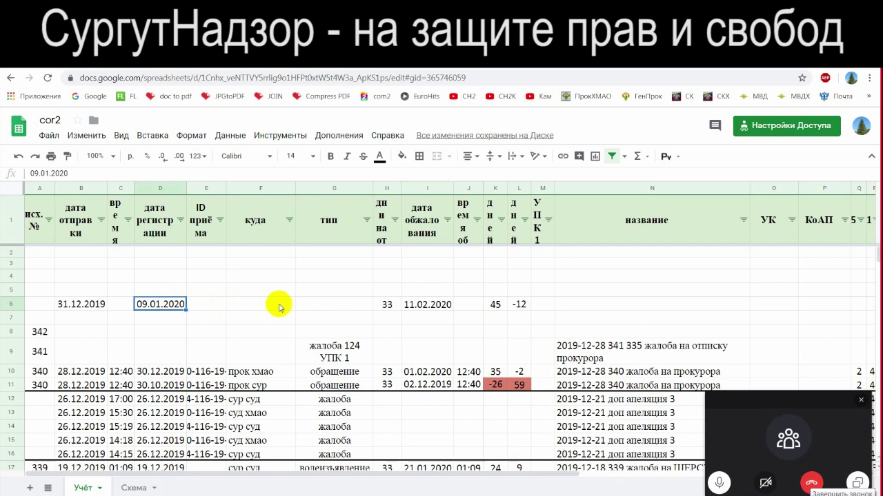
pyautogui.click(77, 304)
# Enter 12:00 as the sending time in C6
pyautogui.click(122, 307)
pyautogui.write('12')
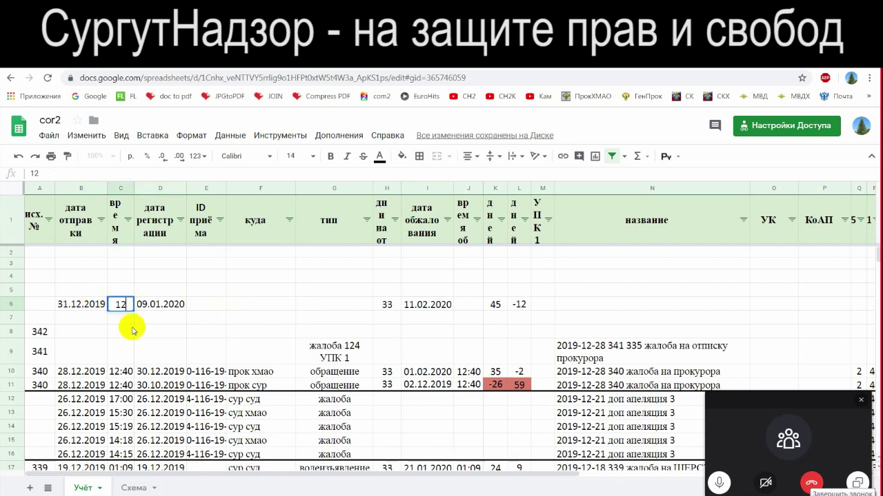
pyautogui.write(':00')
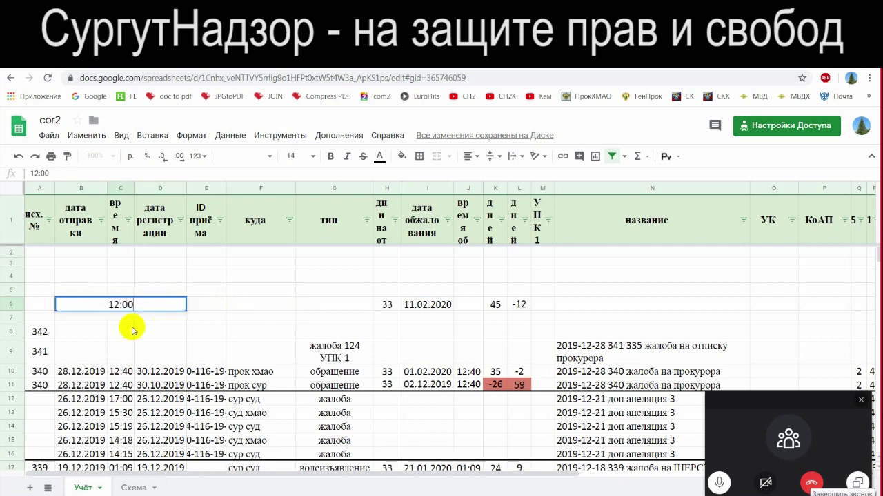
pyautogui.press('Return')
pyautogui.click(118, 307)
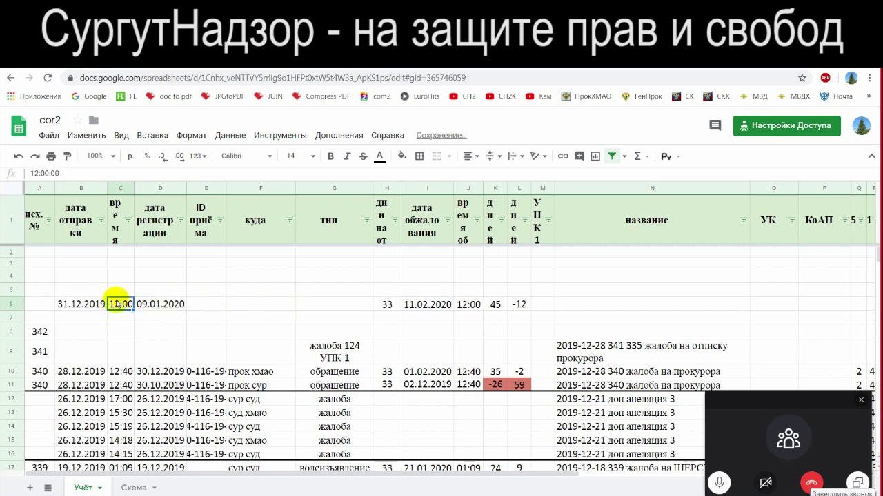
pyautogui.click(147, 288)
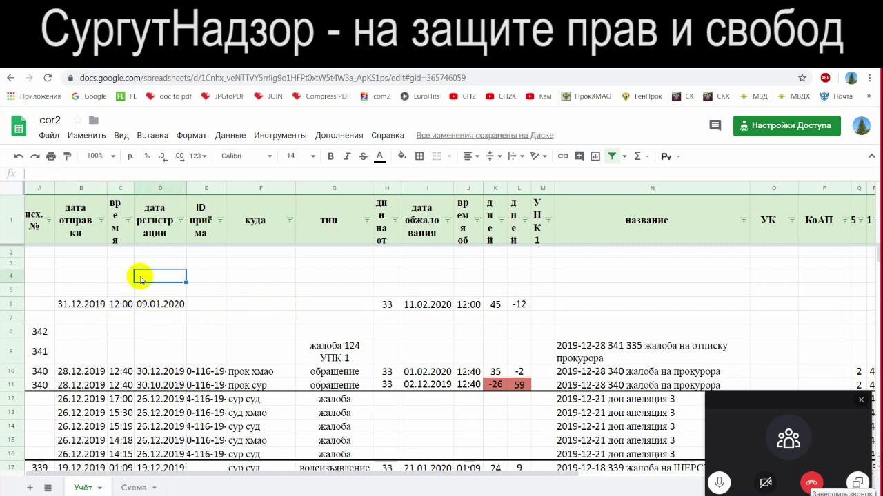
# Change the sending time in C6 to 11:59
pyautogui.click(123, 304)
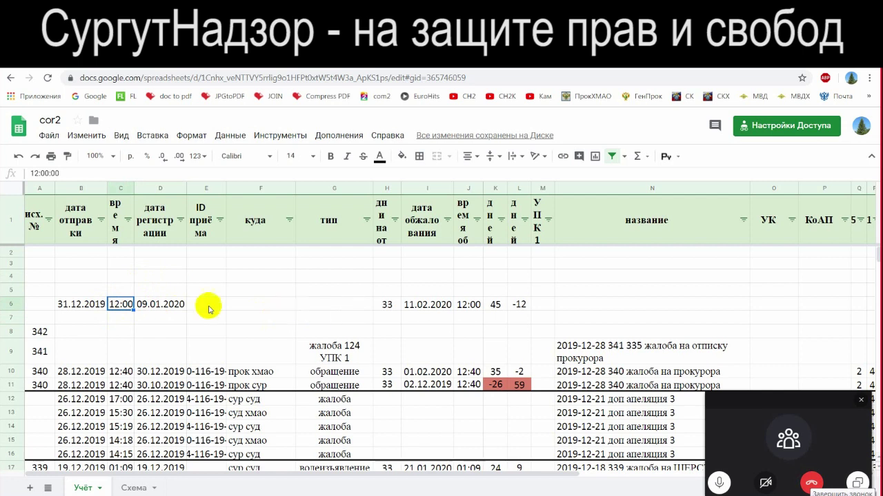
pyautogui.doubleClick(129, 304)
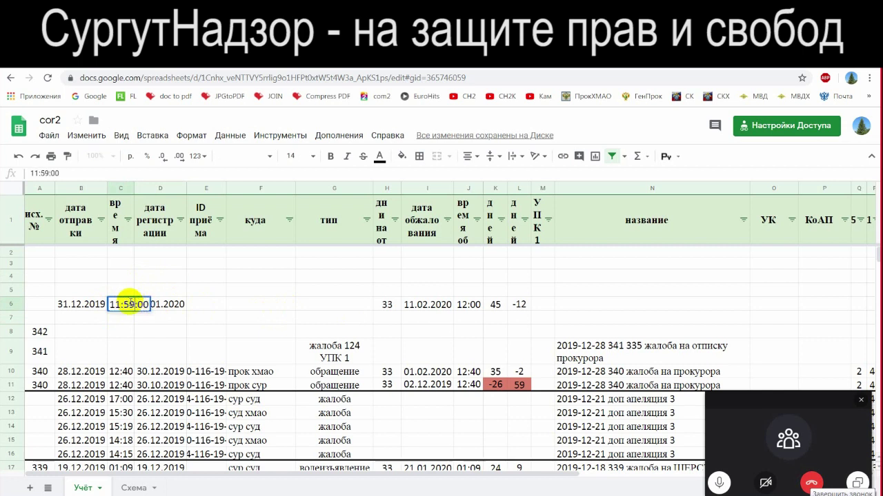
pyautogui.press('Tab')
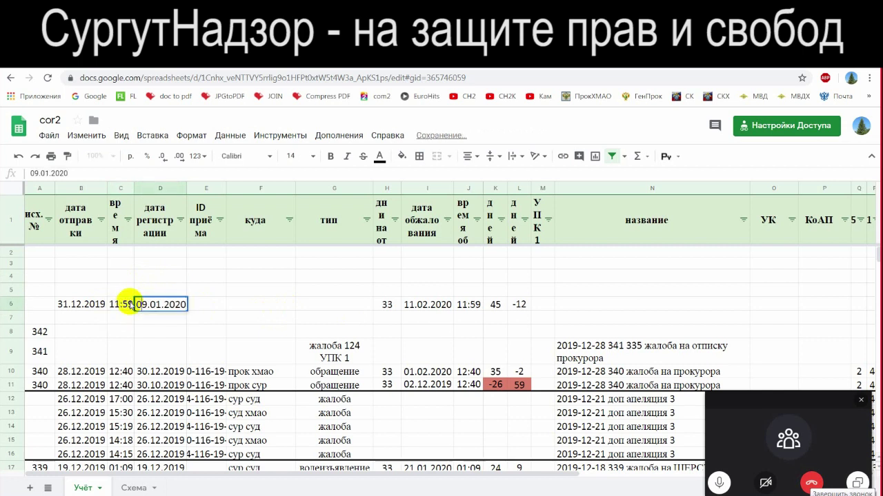
# Change the registration date in D6 to 31.12.2020
pyautogui.press('F2')
pyautogui.press('Home')
pyautogui.press('Delete')
pyautogui.press('Delete')
pyautogui.write('31')
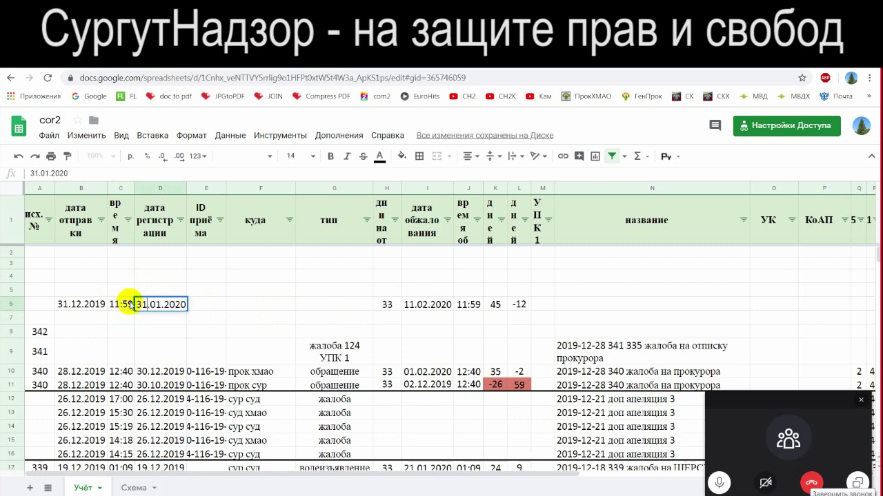
pyautogui.press('BackSpace')
pyautogui.press('Delete')
pyautogui.write('12')
pyautogui.press('Return')
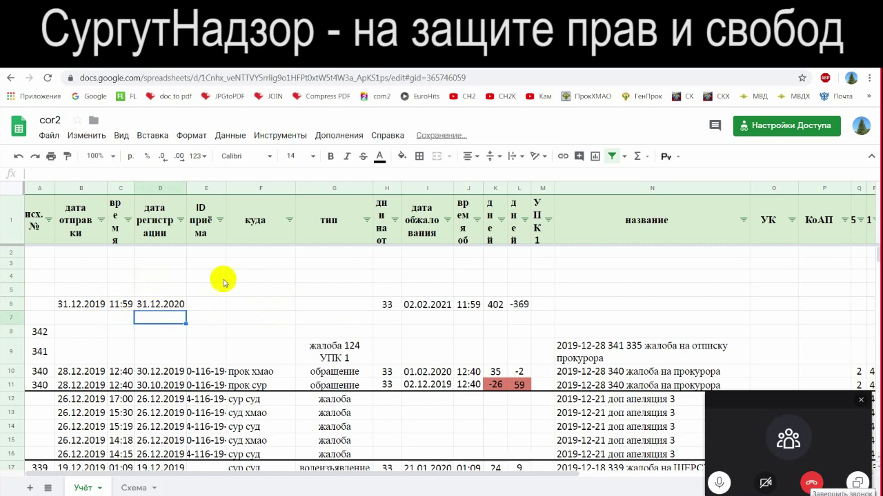
# Check the appeal date formula in row 6 against the sending time and registration date
pyautogui.click(445, 304)
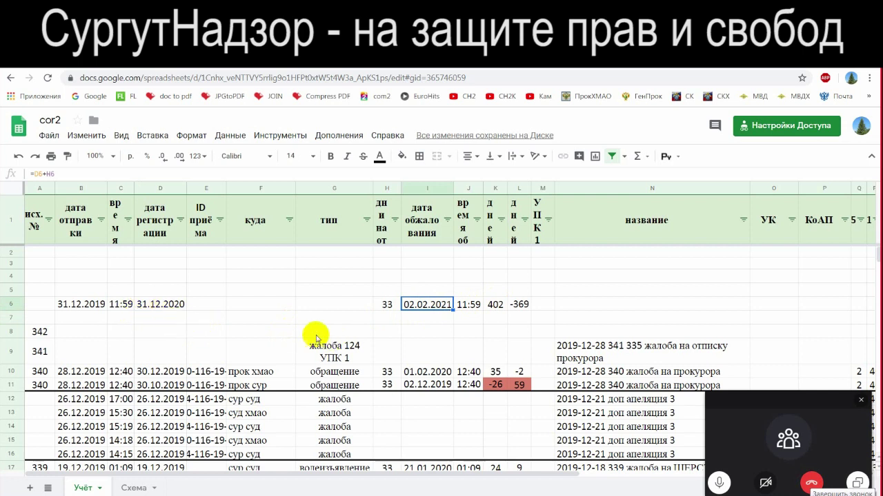
pyautogui.click(94, 318)
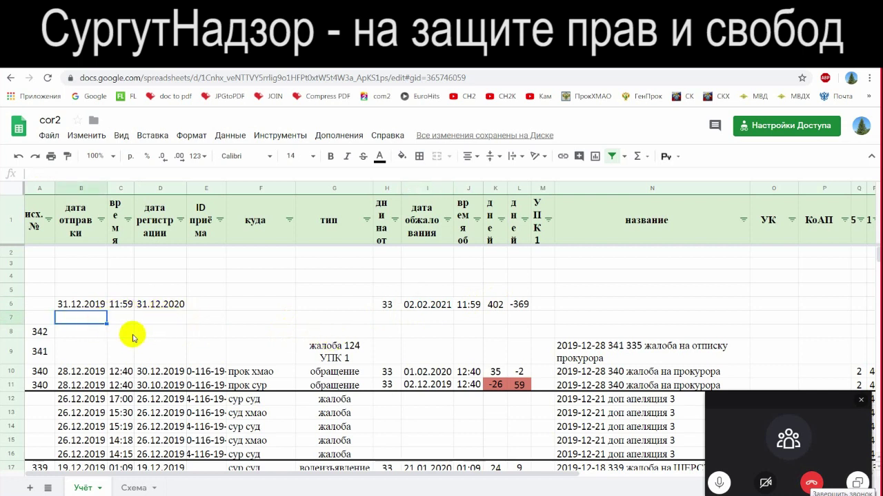
pyautogui.click(121, 304)
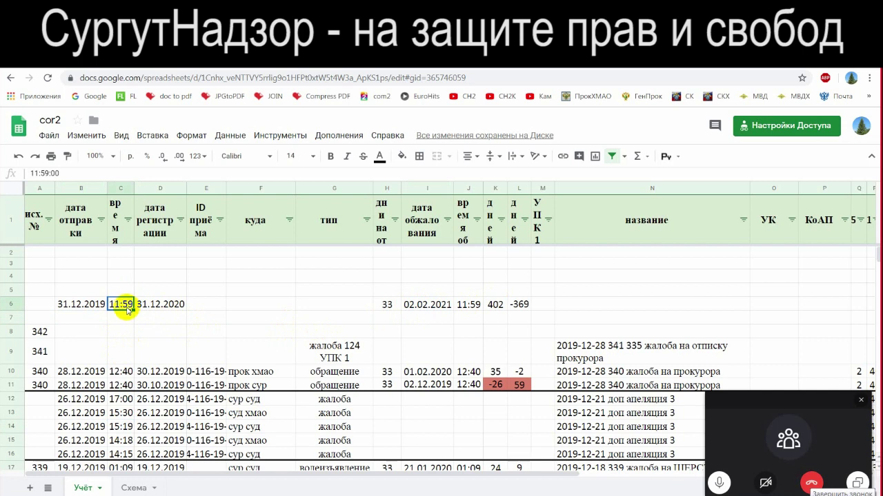
pyautogui.click(150, 308)
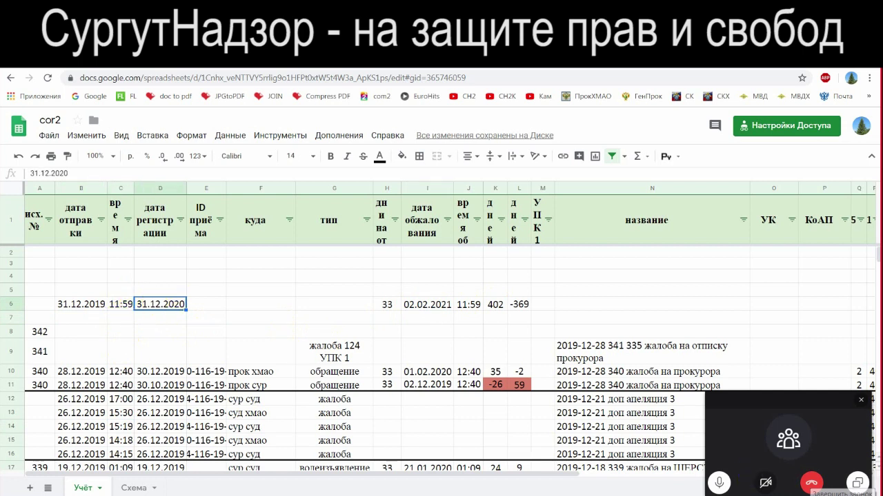
# Change the sending time in C6 of Учёт to 12:01
pyautogui.click(122, 304)
pyautogui.press('Return')
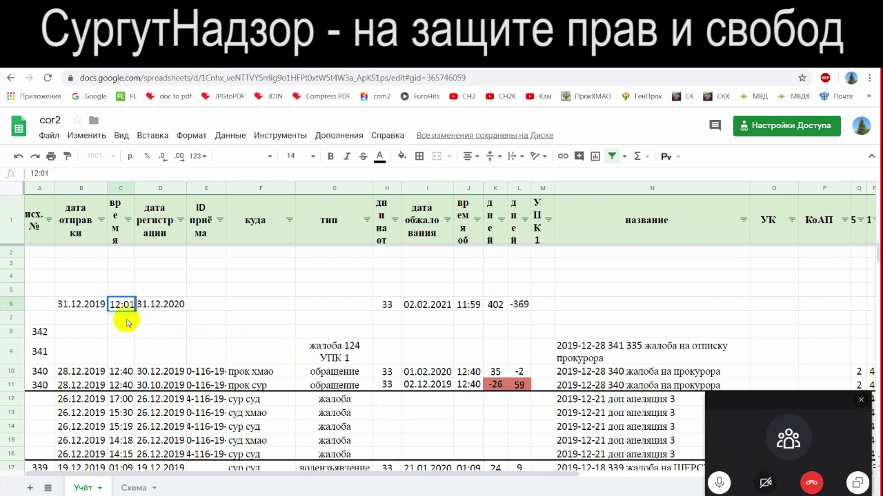
pyautogui.write('12:01')
pyautogui.press('Tab')
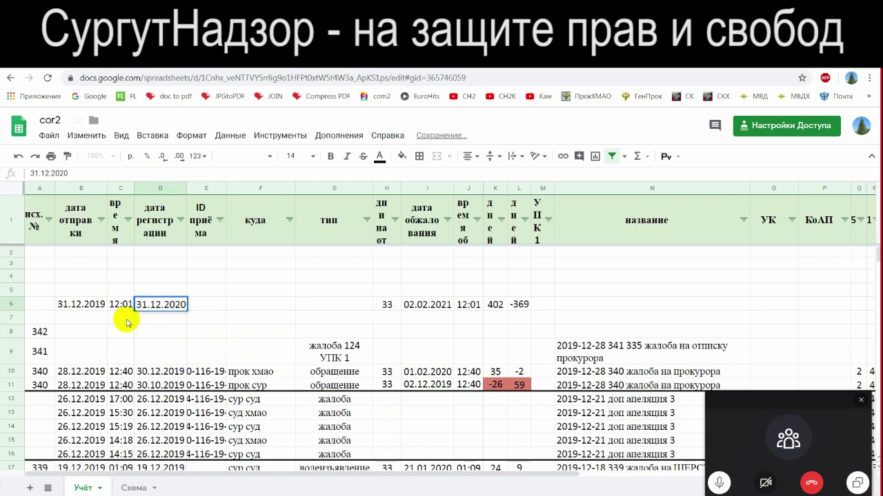
# Change the registration date in D6 to 09.01.2020
pyautogui.write('1.12.2020')
pyautogui.press('Home')
pyautogui.write('0')
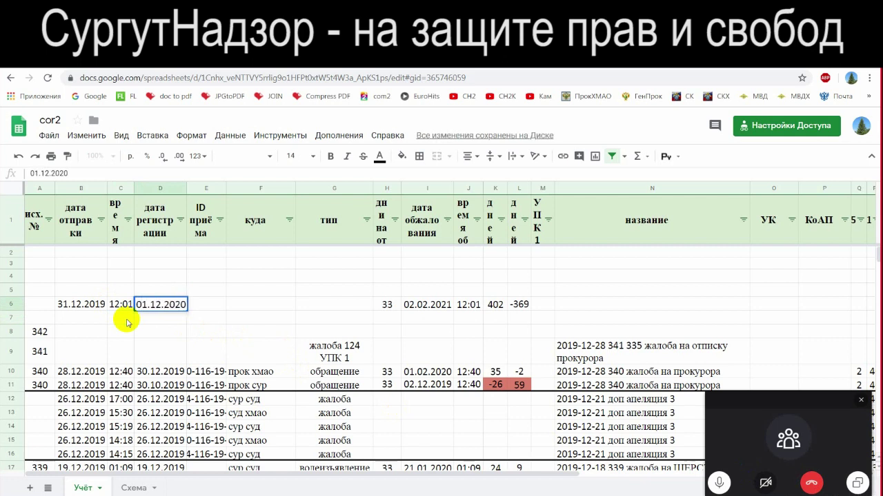
pyautogui.press('Delete')
pyautogui.write('9')
pyautogui.press('Right')
pyautogui.press('Delete')
pyautogui.press('Delete')
pyautogui.write('01')
pyautogui.press('Return')
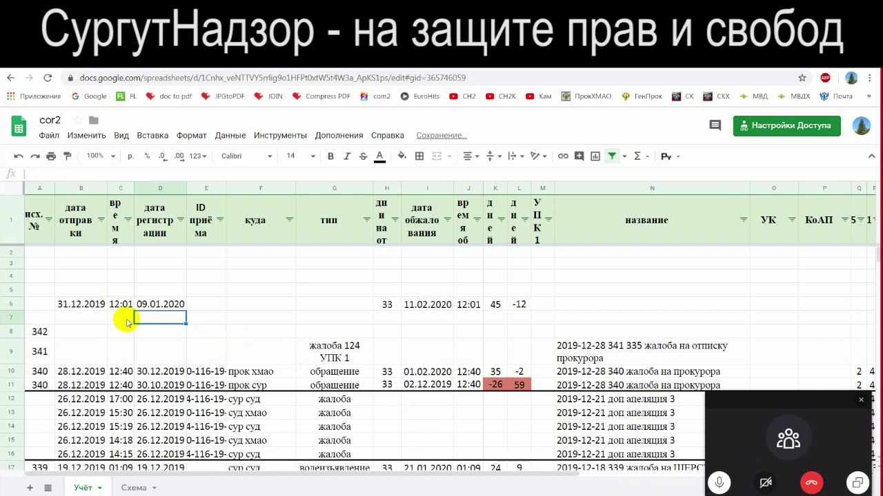
# Compare the row 6 dates with the system calendar and review the appeal date and day count
pyautogui.click(262, 289)
pyautogui.click(102, 334)
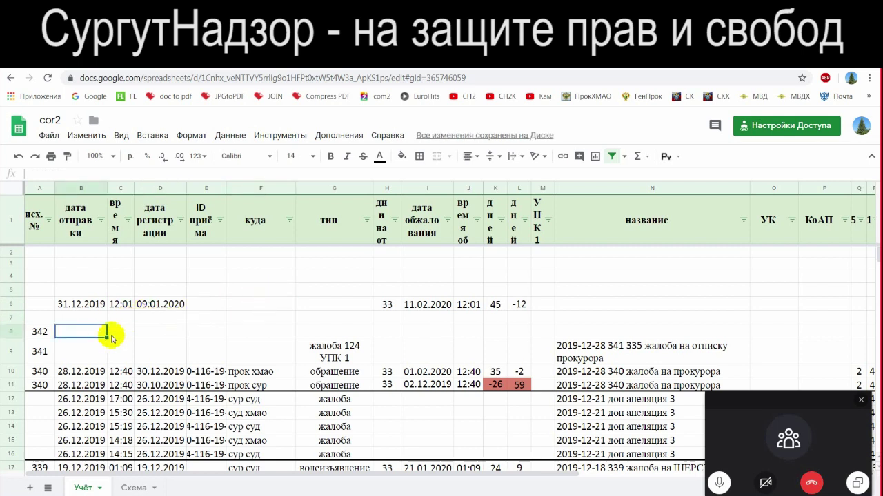
pyautogui.click(144, 322)
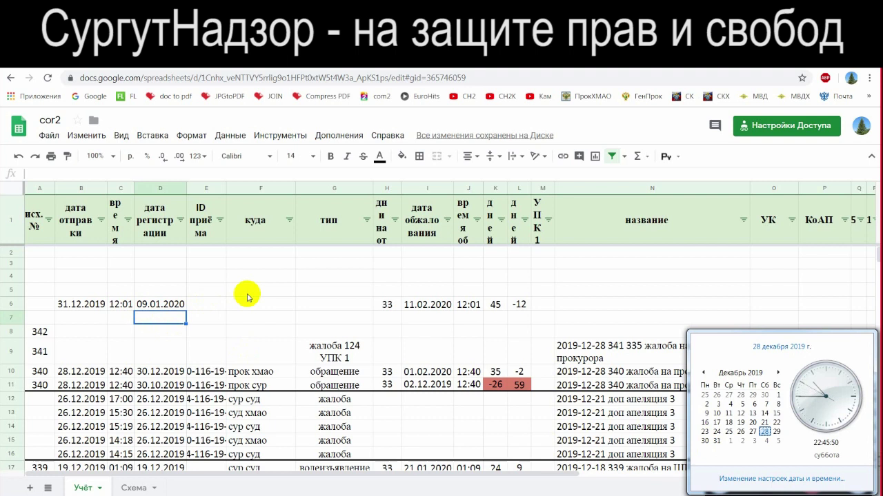
pyautogui.click(276, 290)
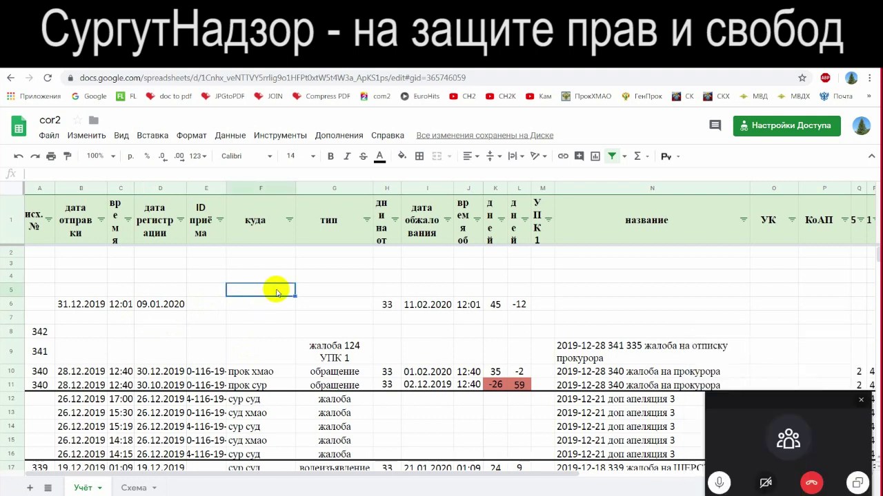
pyautogui.click(192, 306)
pyautogui.click(160, 330)
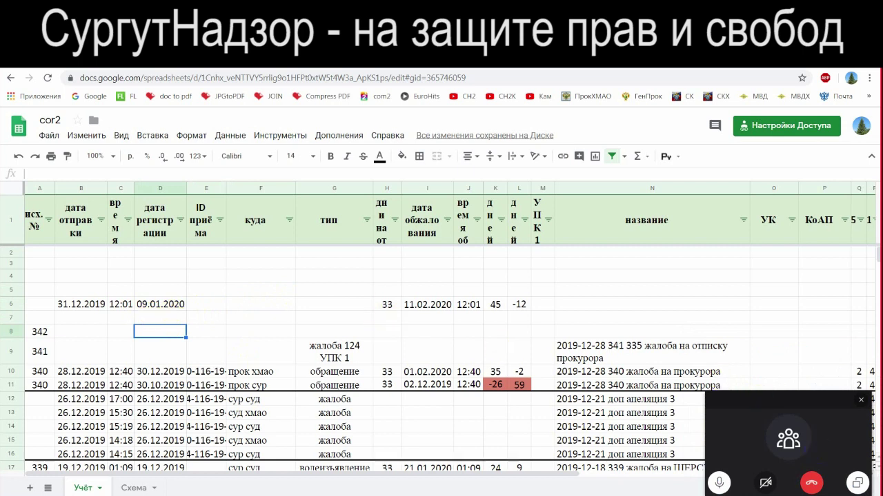
pyautogui.click(849, 495)
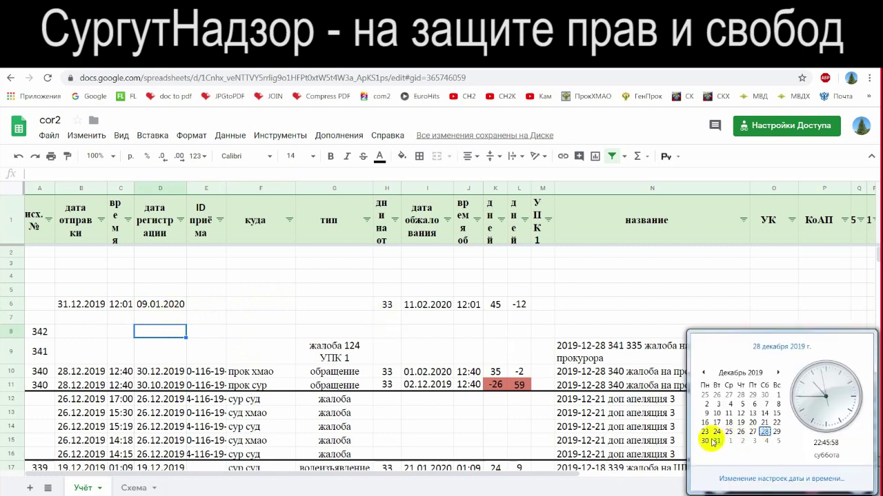
pyautogui.click(422, 305)
pyautogui.click(381, 306)
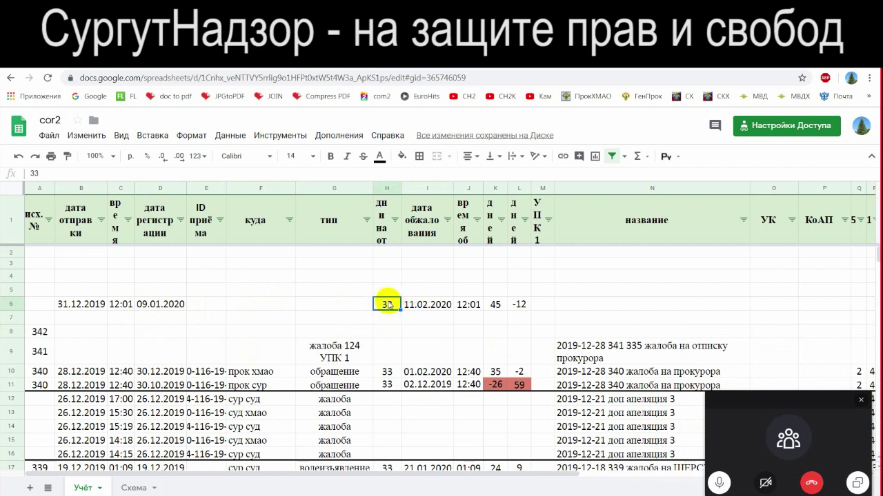
# Examine the response deadlines in E16:G16 of Схема for the crime report under ст. 141 УПК РФ
pyautogui.click(143, 488)
pyautogui.click(319, 341)
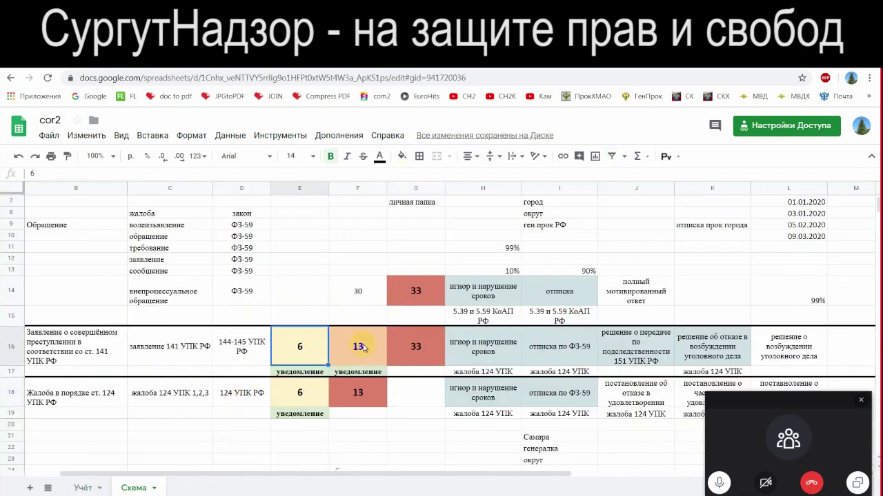
pyautogui.click(357, 348)
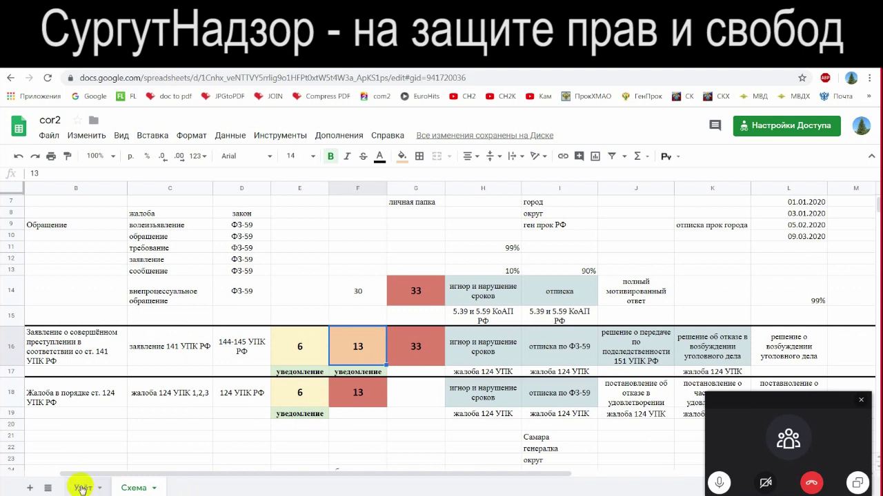
pyautogui.moveTo(324, 347); pyautogui.dragTo(417, 344)
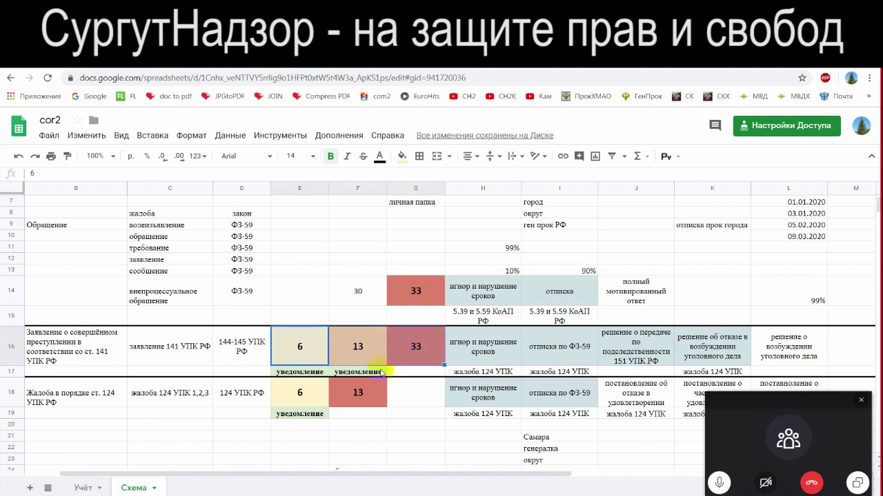
pyautogui.click(415, 412)
pyautogui.click(300, 338)
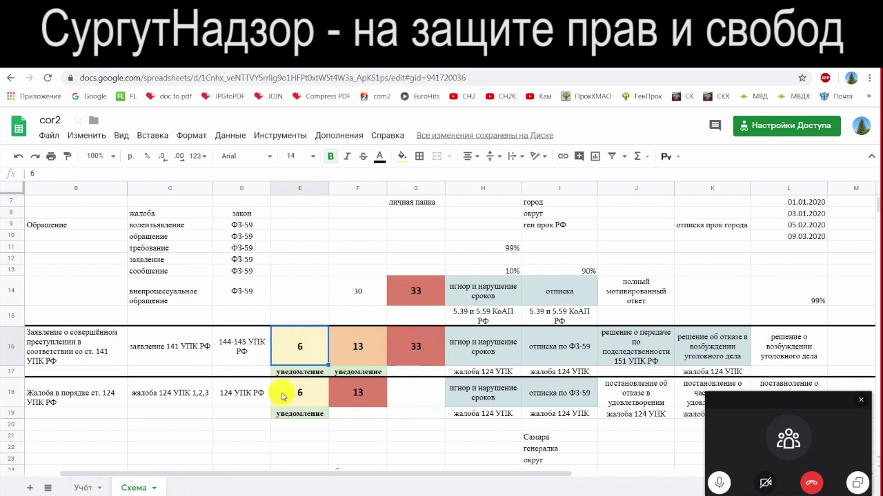
pyautogui.click(433, 345)
pyautogui.moveTo(432, 345); pyautogui.dragTo(300, 347)
# Return to Учёт, dismiss the call overlay and review the day count in H6
pyautogui.click(83, 487)
pyautogui.click(370, 305)
pyautogui.click(404, 304)
pyautogui.click(390, 309)
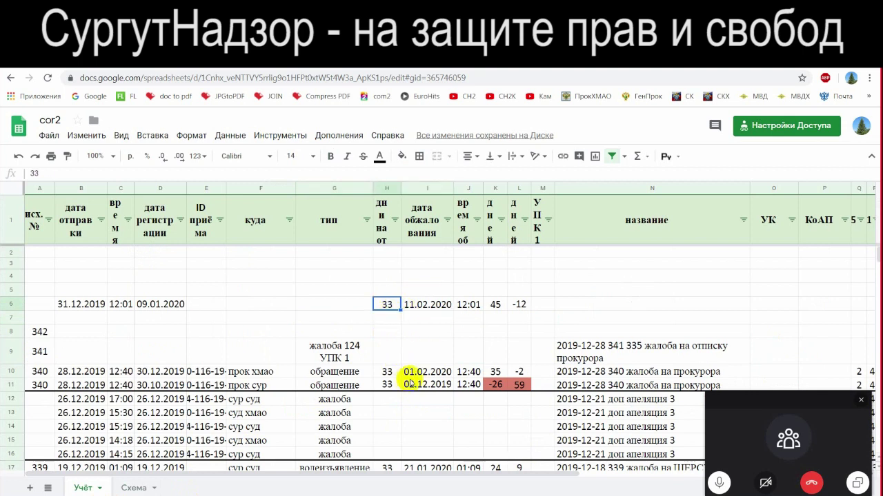
pyautogui.click(862, 402)
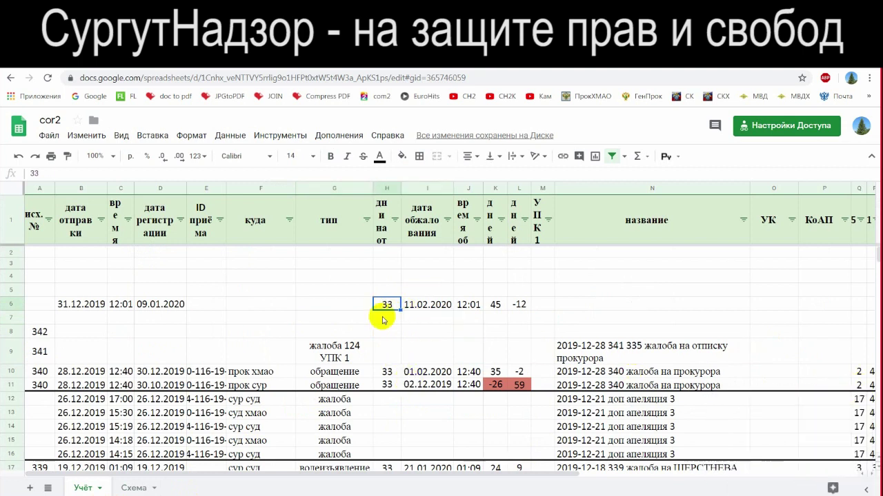
pyautogui.click(293, 304)
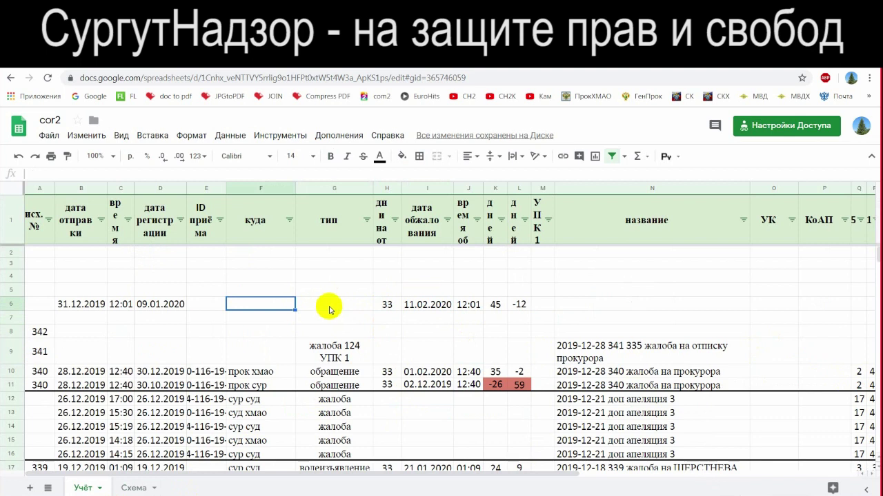
pyautogui.click(390, 305)
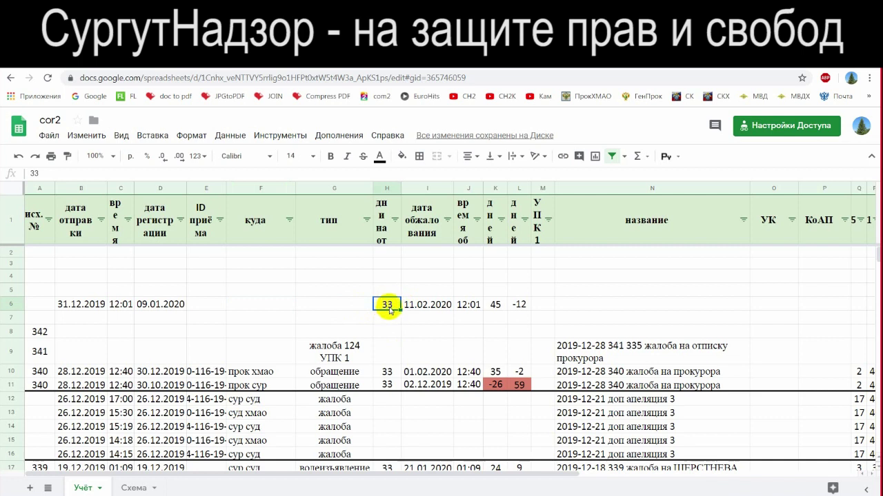
pyautogui.hotkey('ctrl', 'z')
pyautogui.click(363, 306)
pyautogui.click(389, 308)
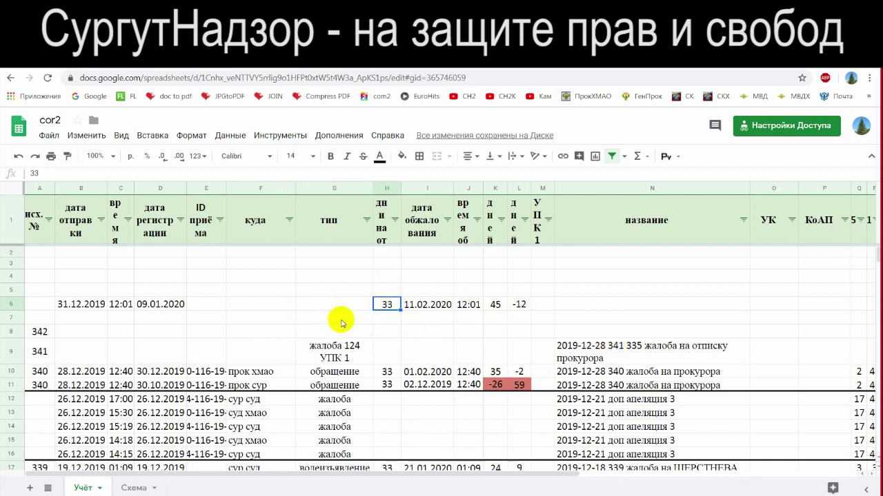
# Compare the row 6 entry in Учёт with the complaint deadlines in Схема
pyautogui.click(131, 488)
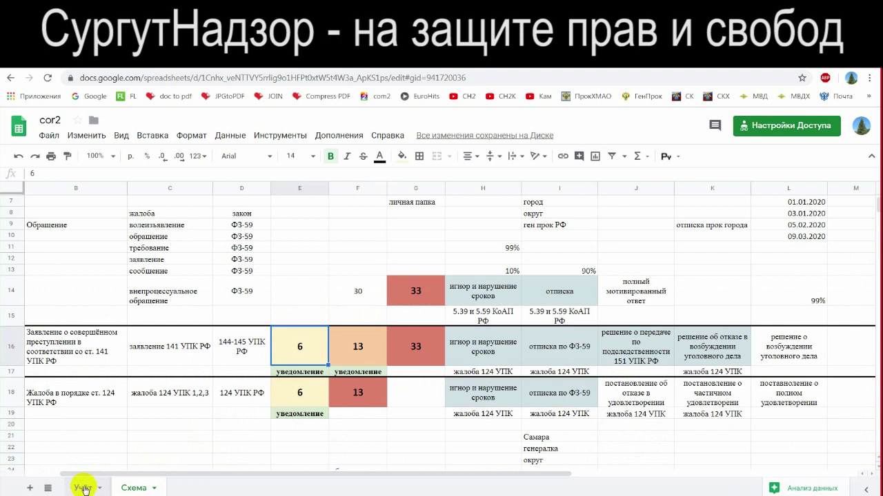
pyautogui.click(83, 488)
pyautogui.click(459, 331)
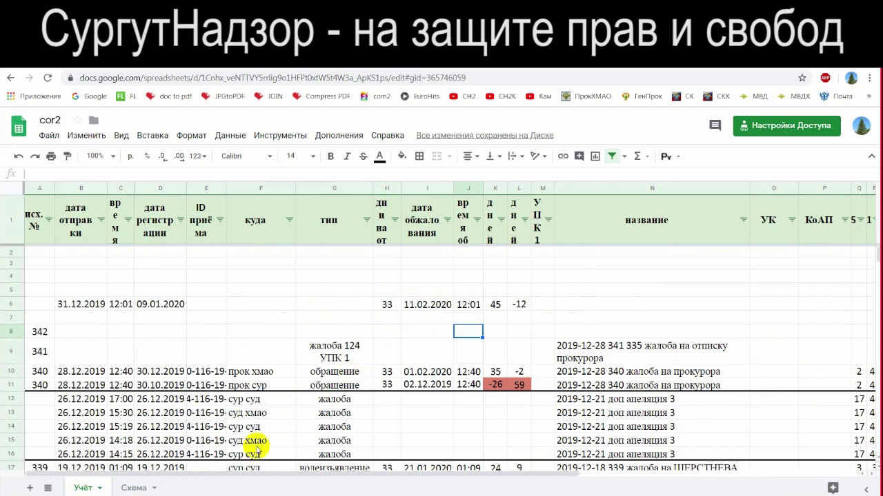
pyautogui.click(133, 488)
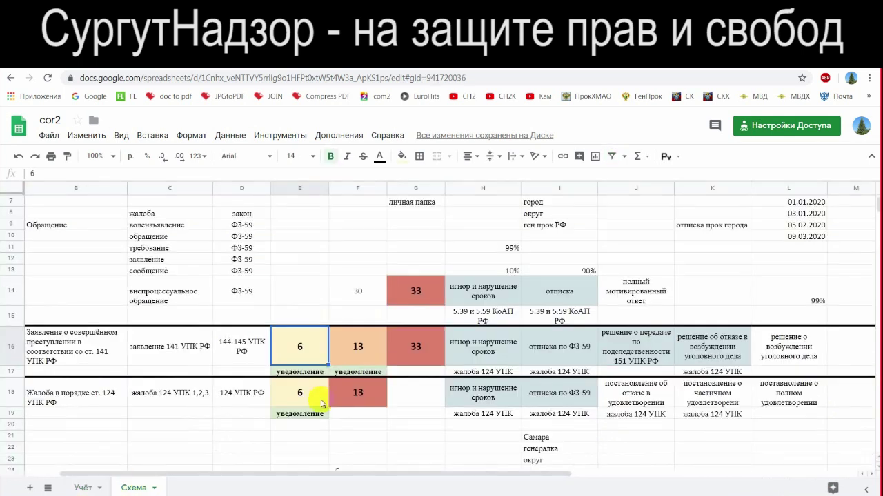
pyautogui.click(404, 392)
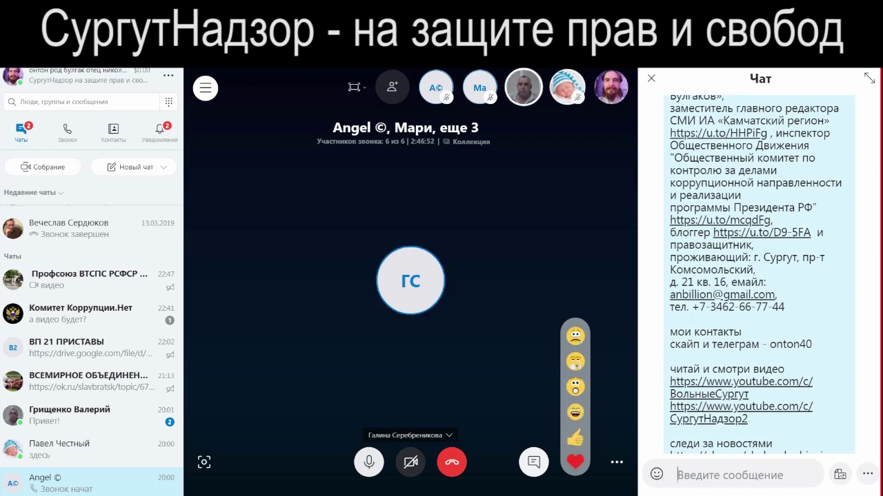
# Switch back to the cor2 spreadsheet and examine the percentages above the ignored-deadline and formal-reply outcomes in Схема
pyautogui.hotkey('alt', 'Tab')
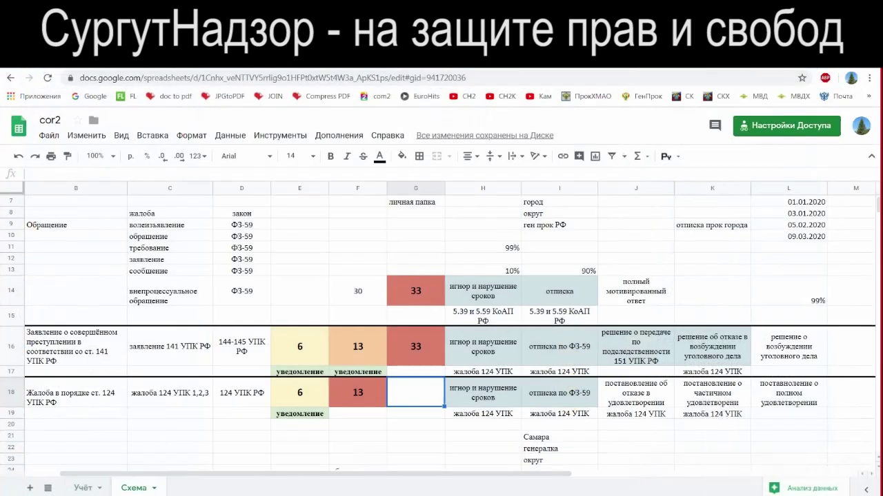
pyautogui.click(481, 270)
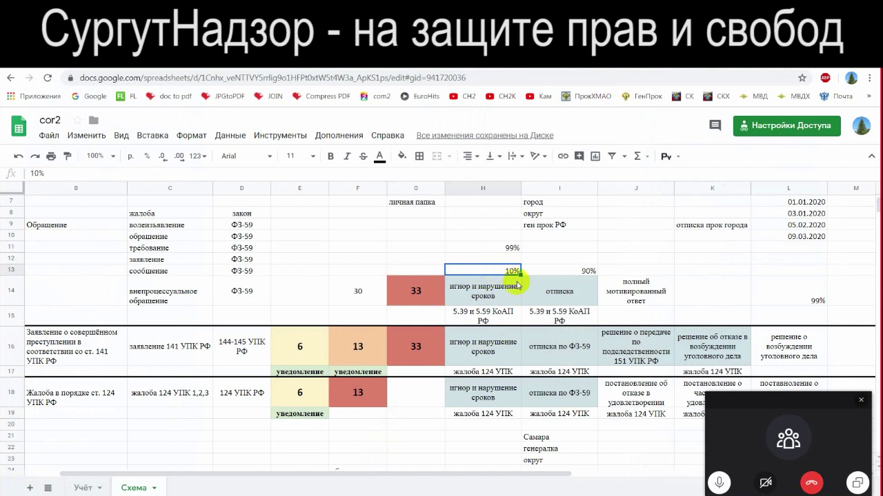
pyautogui.click(429, 248)
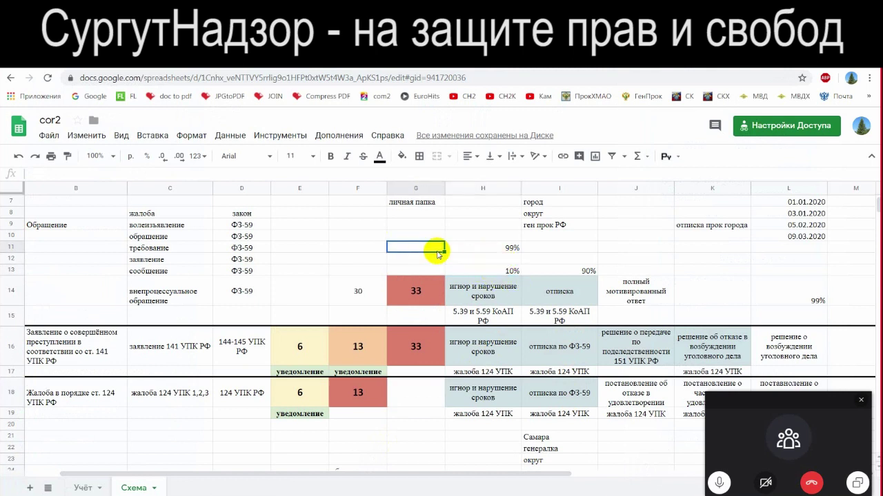
pyautogui.scroll(1, 455, 296)
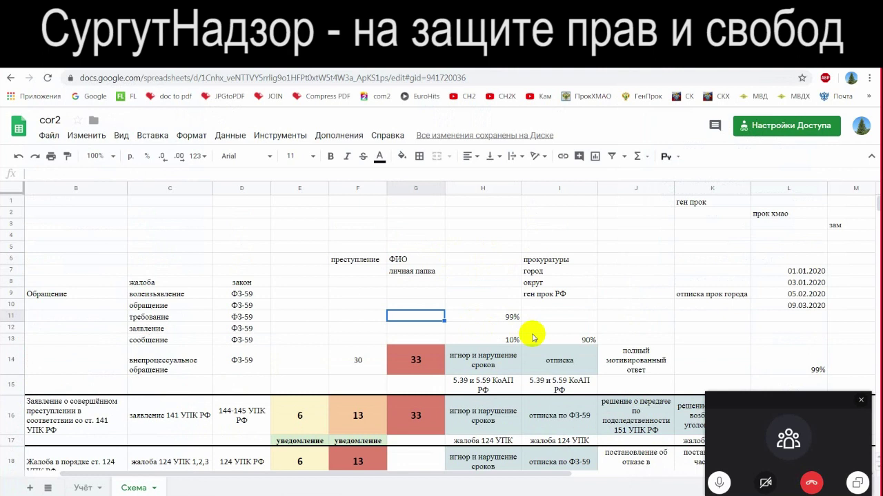
pyautogui.scroll(-2, 533, 338)
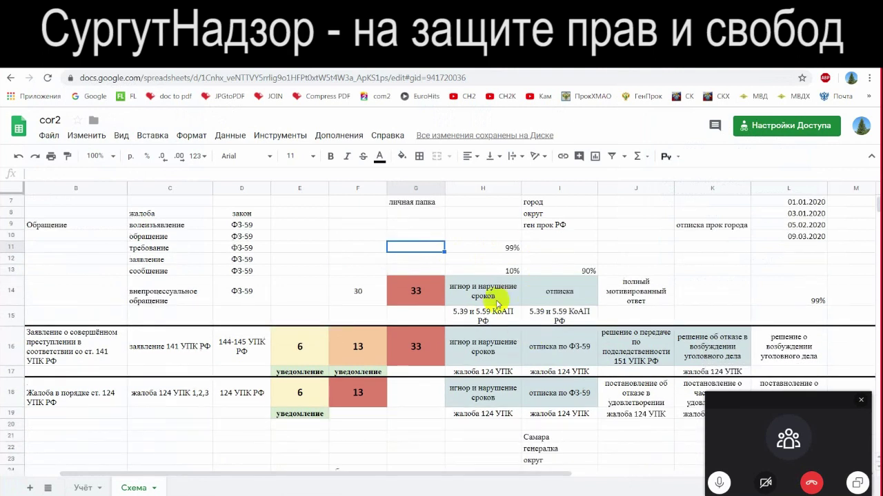
pyautogui.click(482, 238)
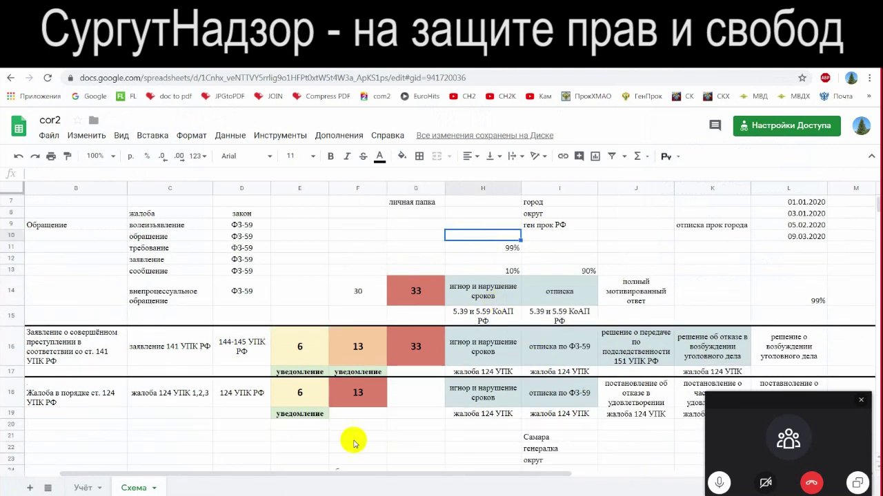
pyautogui.hotkey('alt', 'Tab')
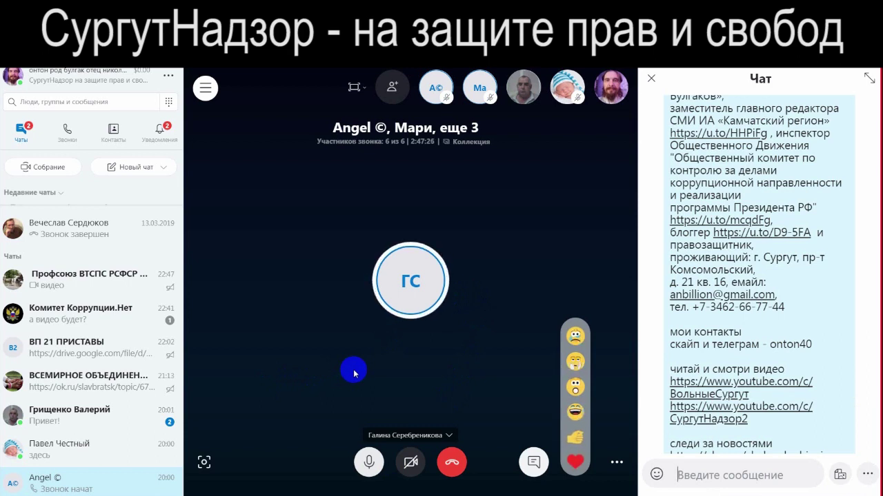
pyautogui.click(193, 495)
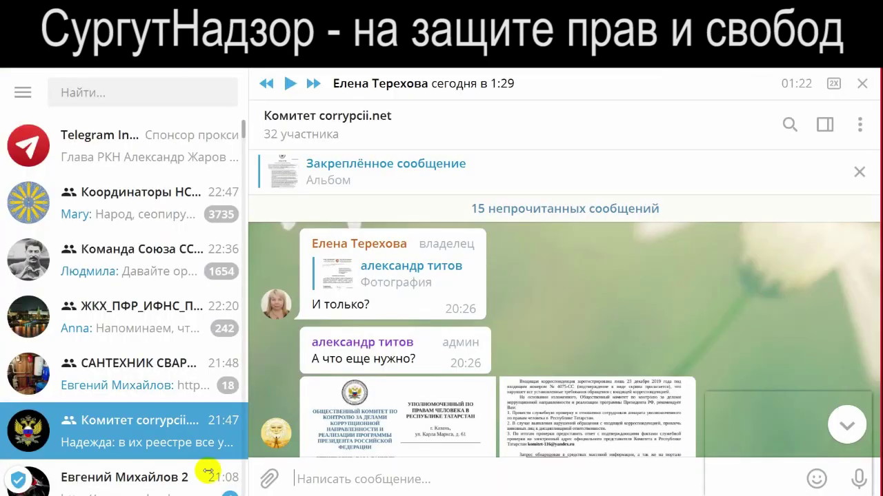
pyautogui.click(197, 493)
# Examine the legal basis, statement type and missed-deadline outcome for the crime report in row 16 of Схема
pyautogui.click(222, 358)
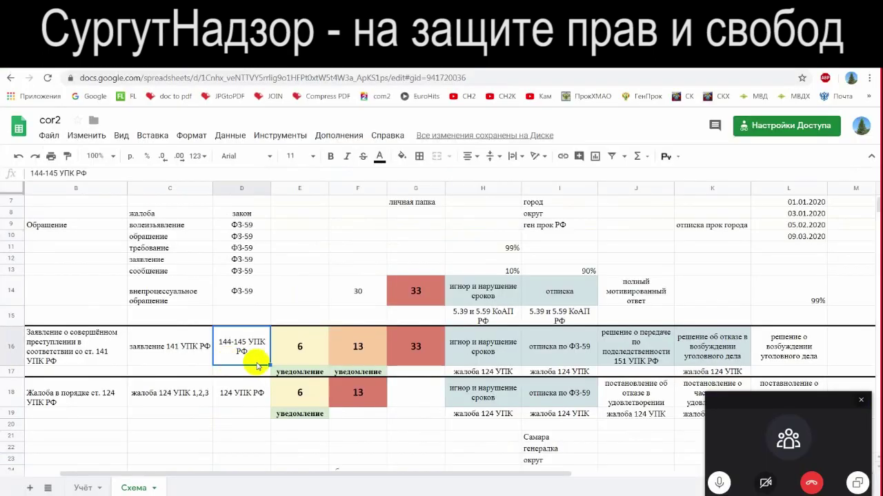
pyautogui.click(56, 347)
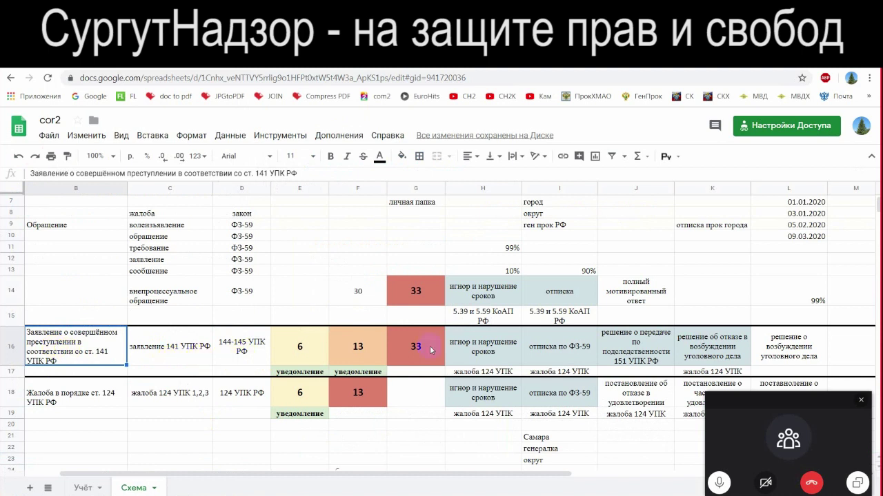
pyautogui.click(469, 349)
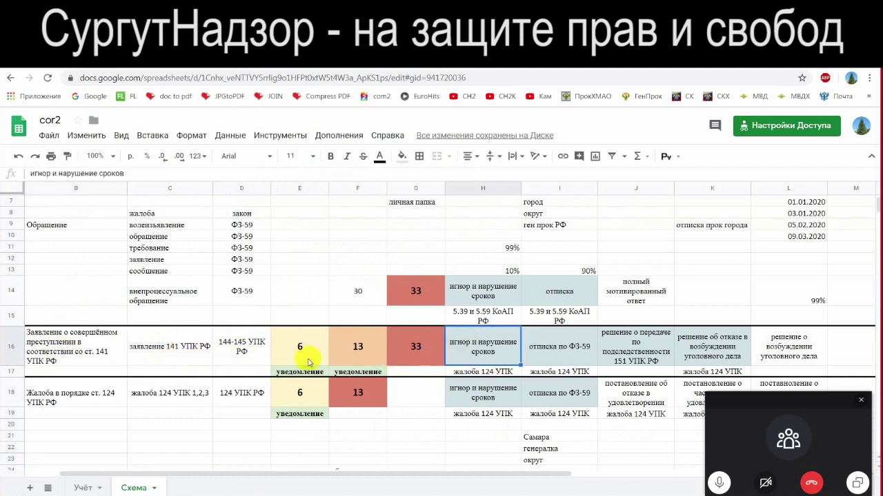
pyautogui.click(138, 357)
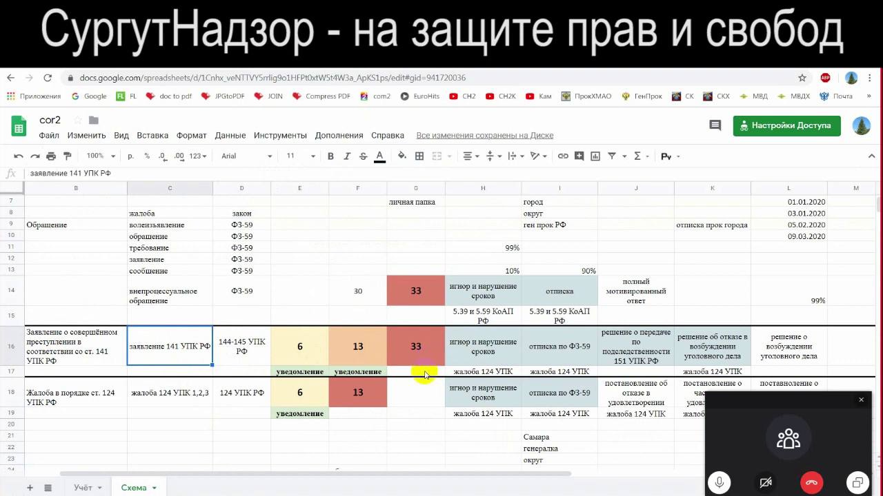
# Switch to the Skype call, check its list of participants and return to Схема in the cor2 spreadsheet
pyautogui.hotkey('alt', 'Tab')
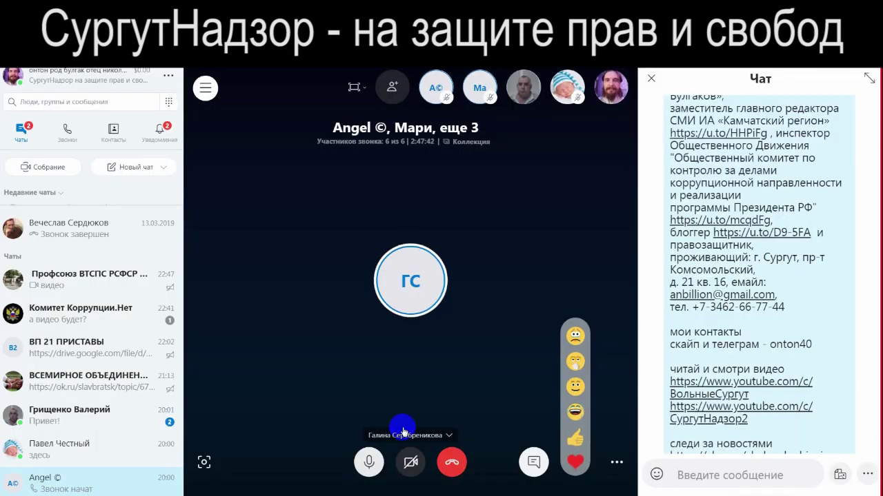
pyautogui.click(414, 142)
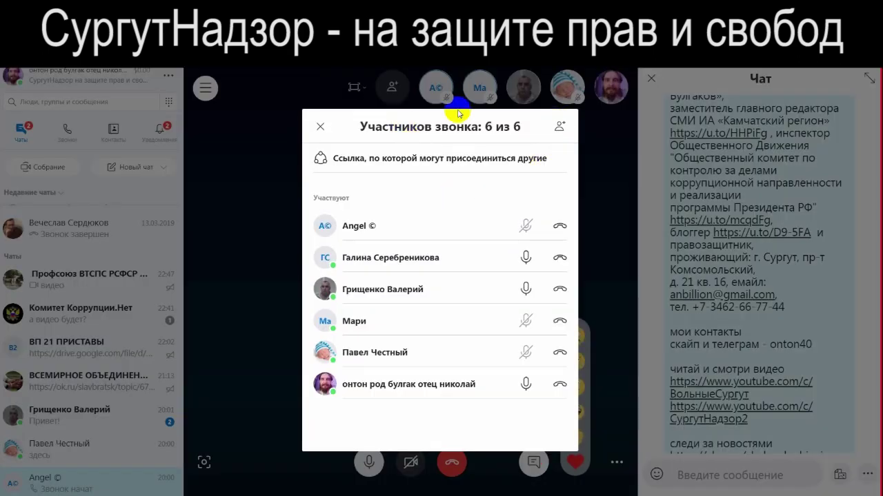
pyautogui.click(322, 127)
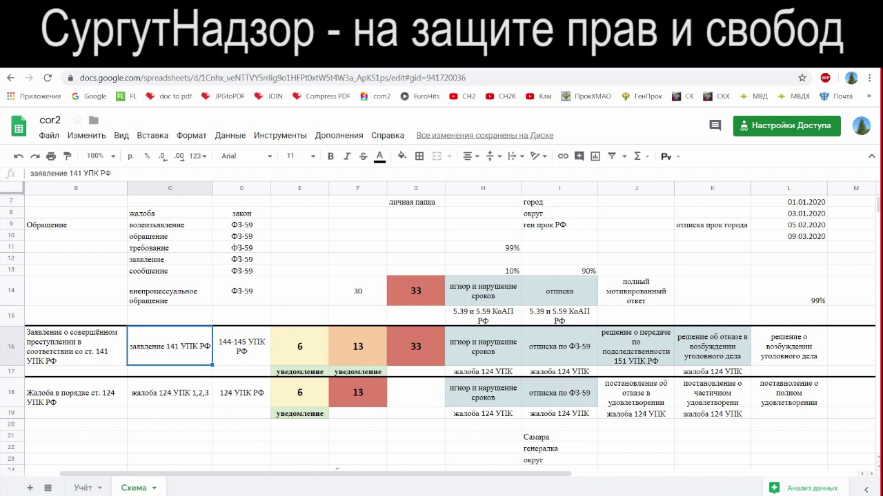
pyautogui.click(407, 405)
pyautogui.click(406, 438)
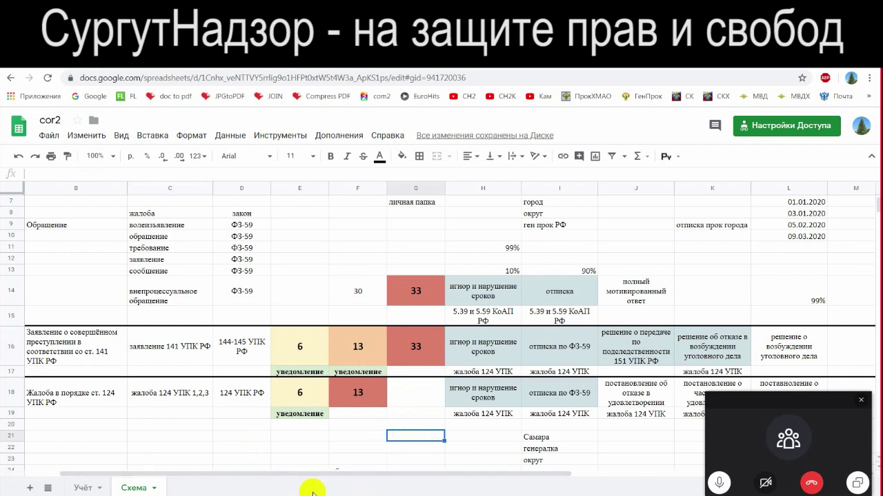
# Check the Skype call again, then examine the article 141 statement and article 124 complaint rows in Схема
pyautogui.hotkey('alt', 'Tab')
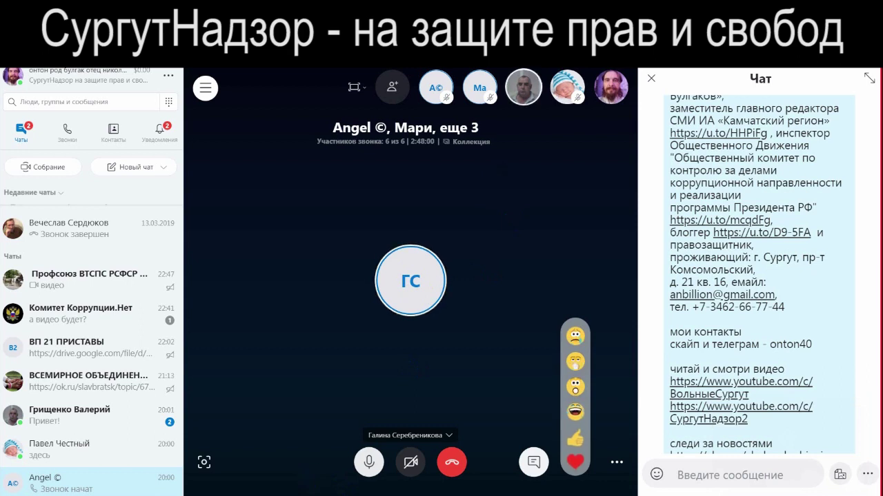
pyautogui.hotkey('alt', 'Tab')
pyautogui.click(426, 399)
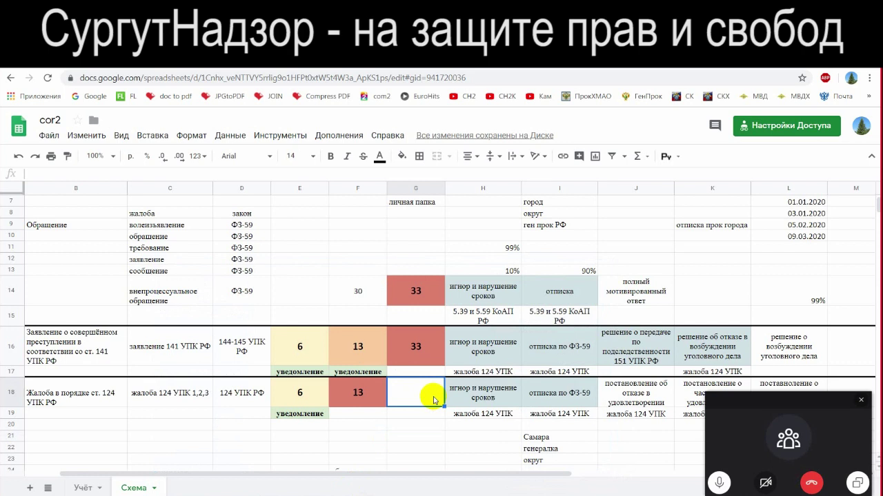
pyautogui.click(149, 338)
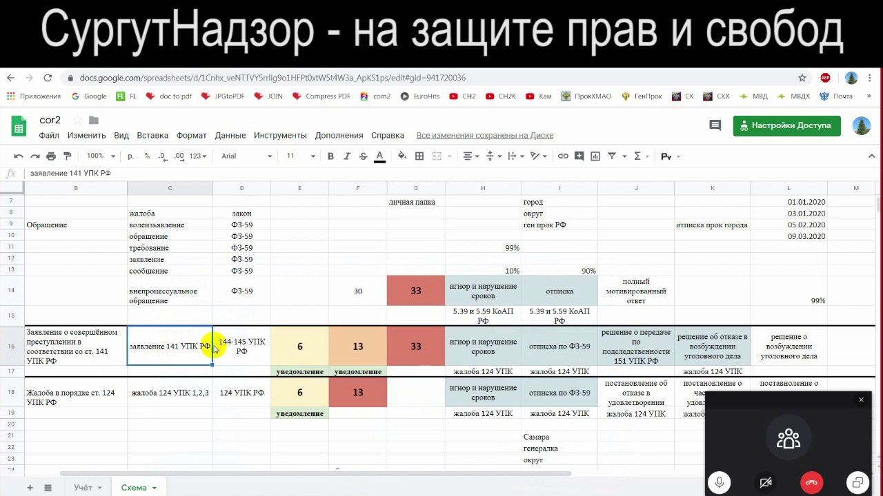
pyautogui.click(157, 436)
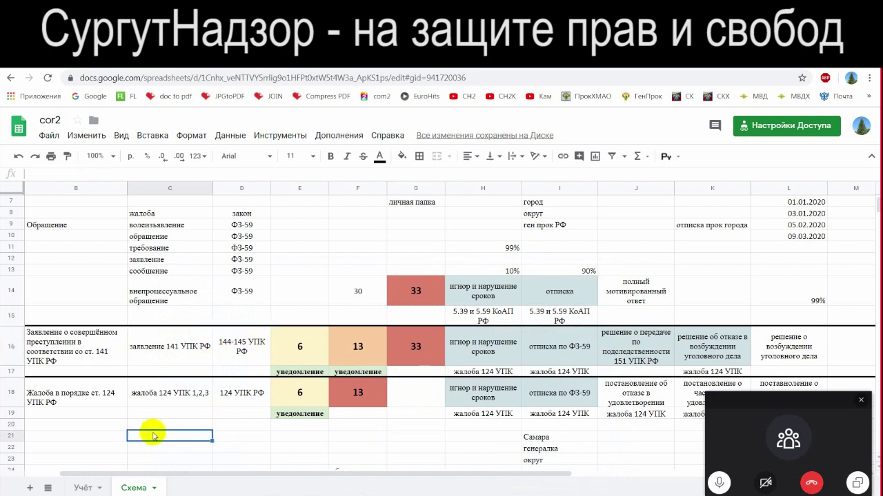
pyautogui.click(109, 441)
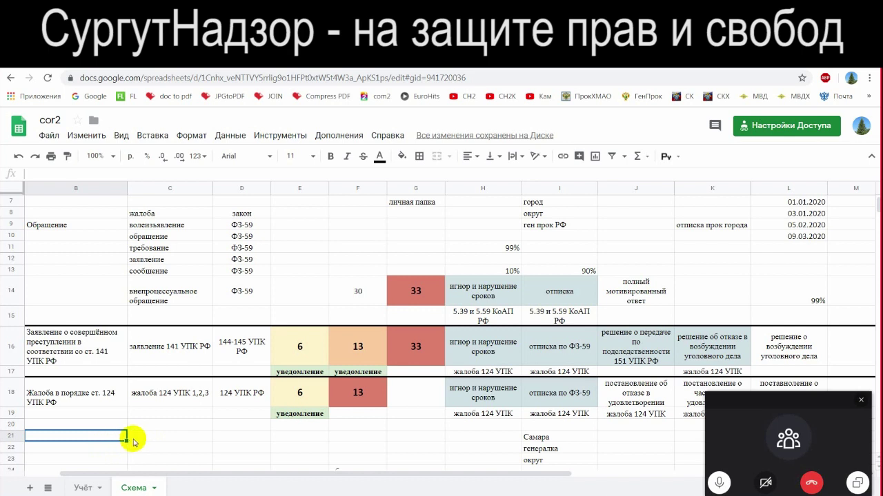
pyautogui.scroll(-2, 225, 398)
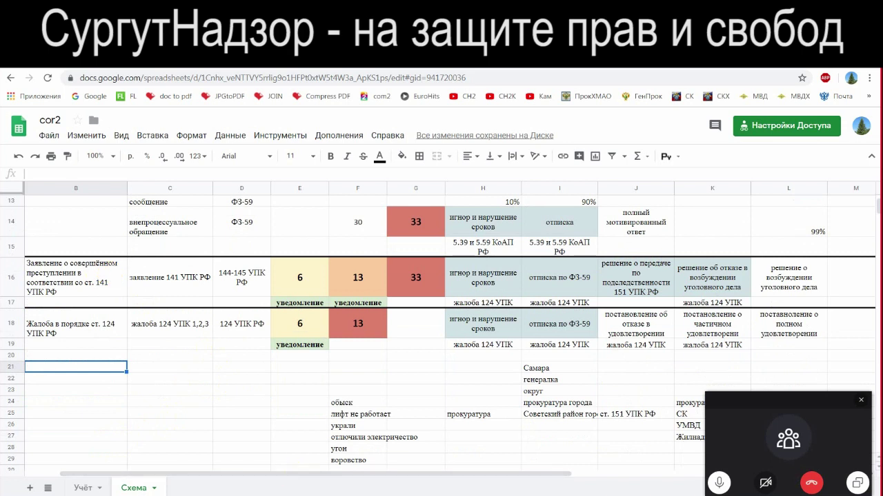
# Switch to Windows Explorer, view the example folders in 141 УПК under 2019-12-28 обучение 1, and return to Схема
pyautogui.hotkey('alt', 'Tab')
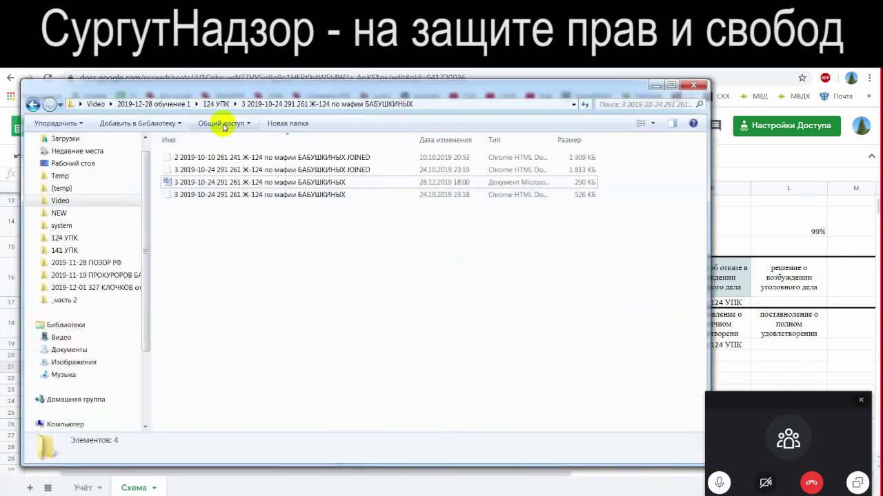
pyautogui.click(212, 103)
pyautogui.click(177, 105)
pyautogui.doubleClick(216, 196)
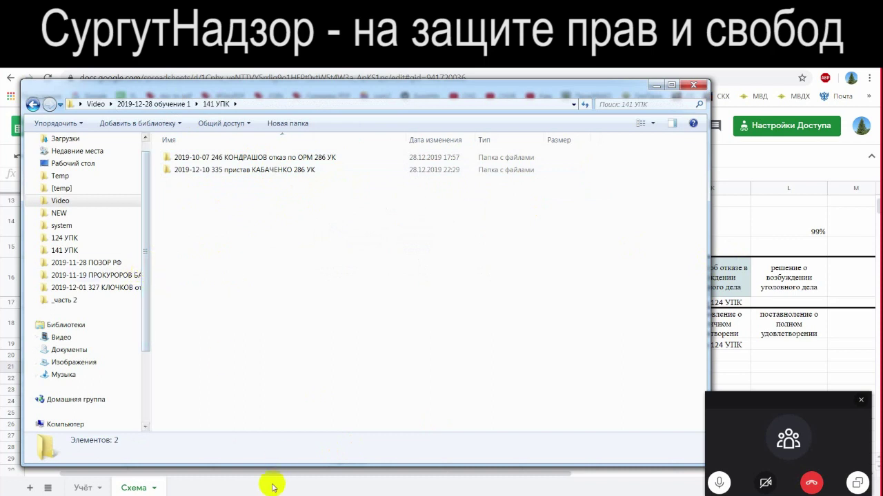
pyautogui.moveTo(115, 494)
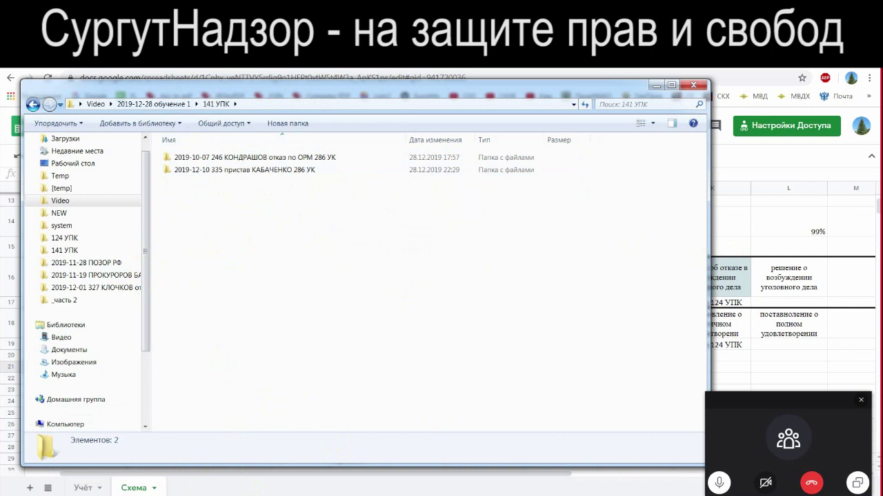
pyautogui.click(574, 93)
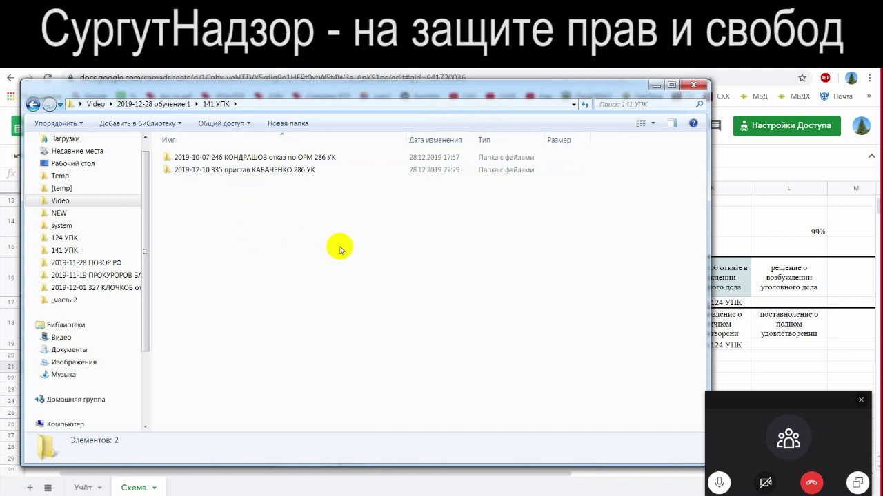
pyautogui.click(657, 86)
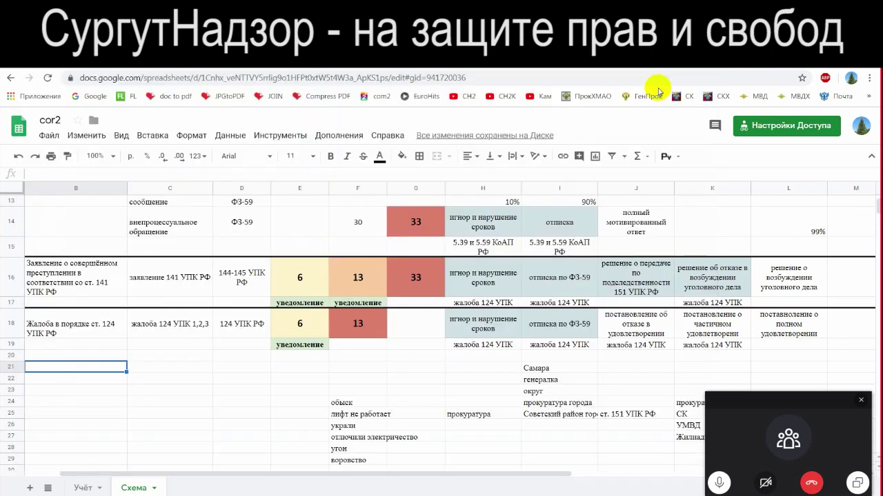
# Look through the case subfolders of the 2019-11-19 folder under Сургутский ссуд in Windows Explorer and return to Схема
pyautogui.click(319, 379)
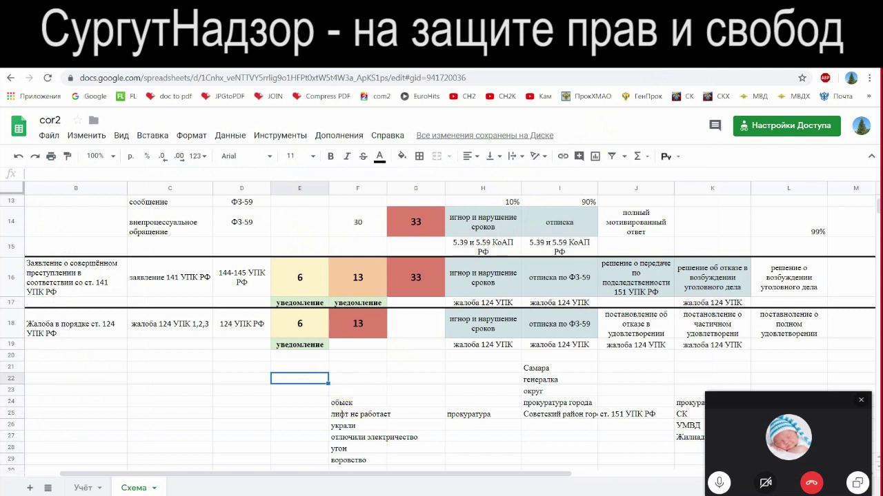
pyautogui.hotkey('alt', 'Tab')
pyautogui.click(235, 251)
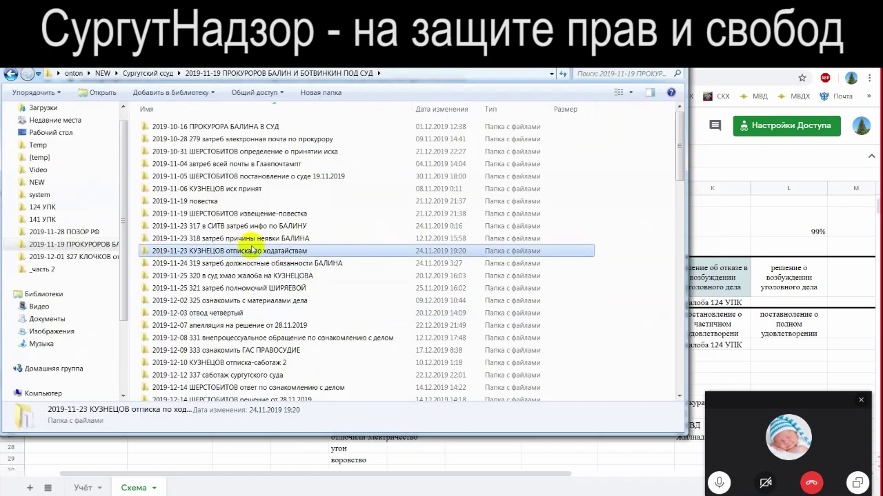
pyautogui.scroll(-4, 287, 249)
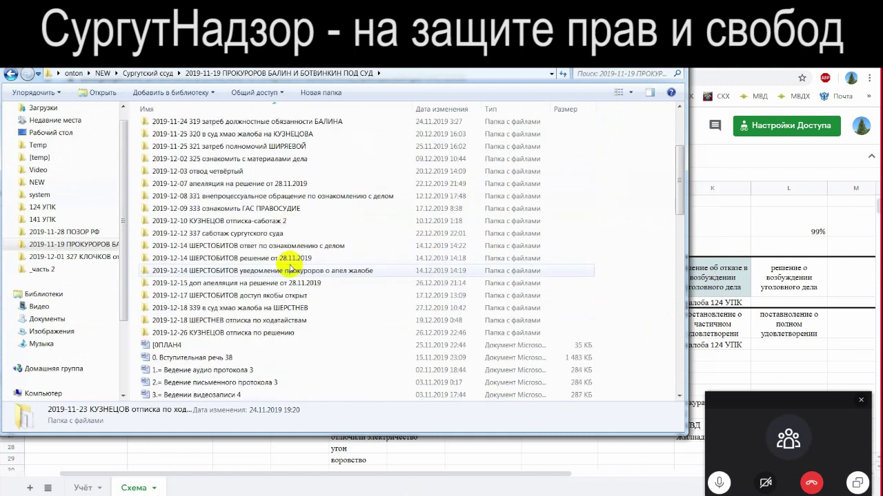
pyautogui.click(561, 457)
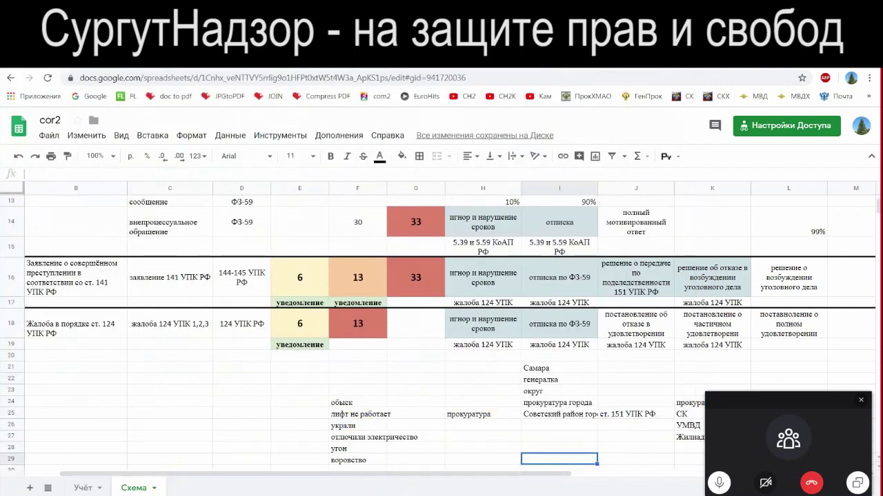
pyautogui.click(157, 389)
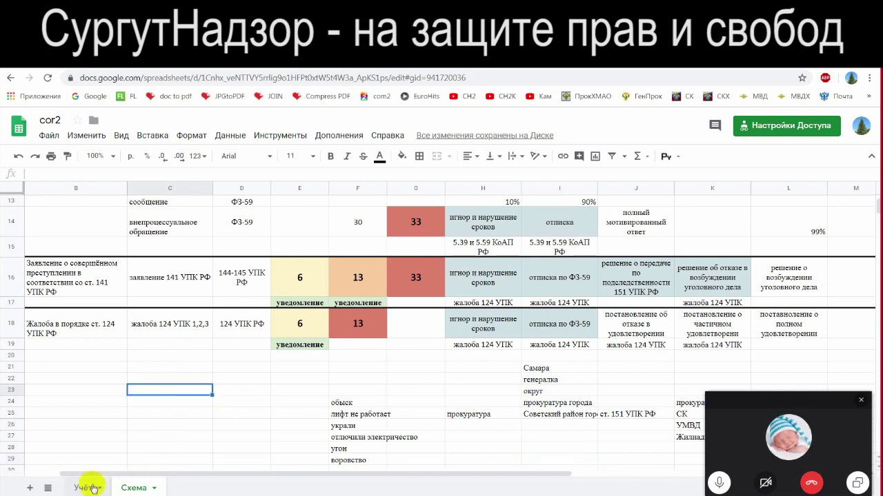